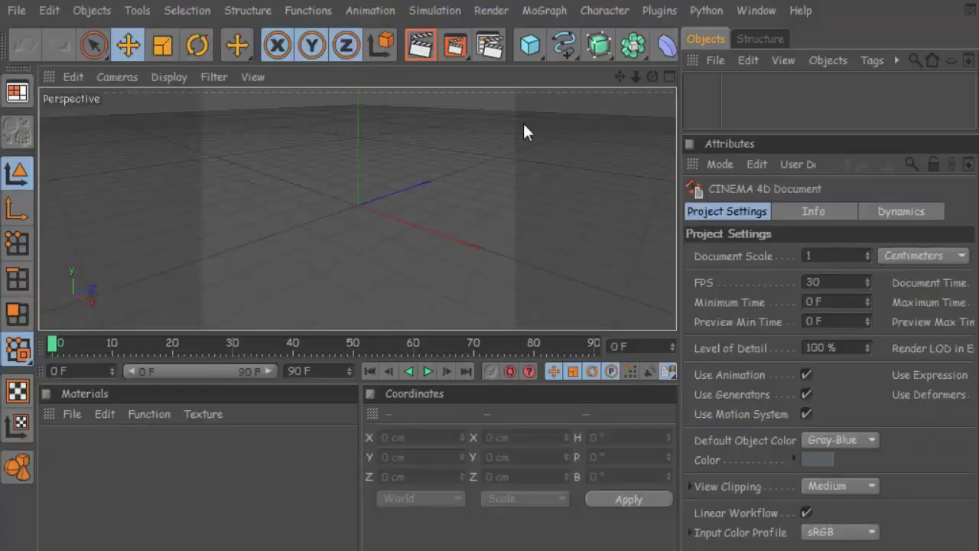
- Add a MoText object and change its text to 'Love'
left_click(549, 11)
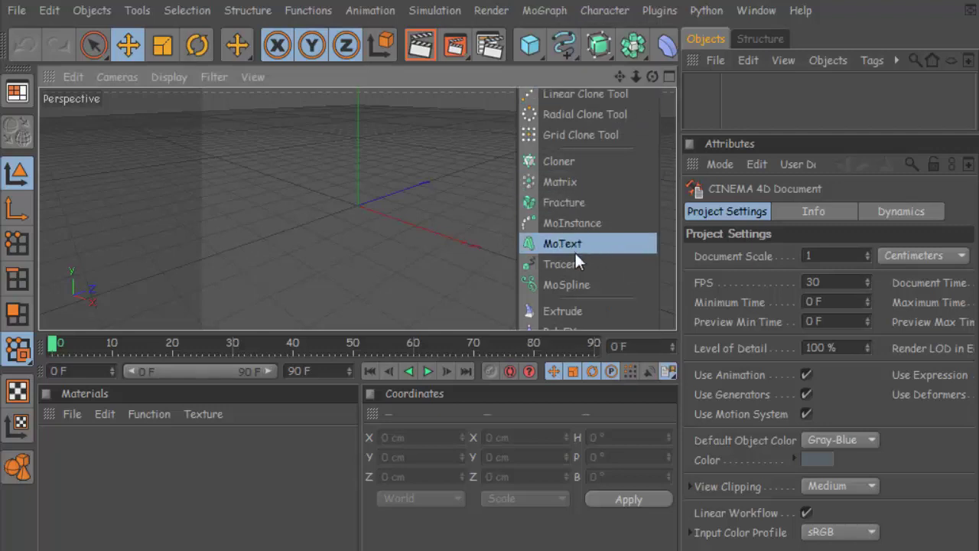
left_click(574, 249)
left_click_drag(783, 329, 610, 329)
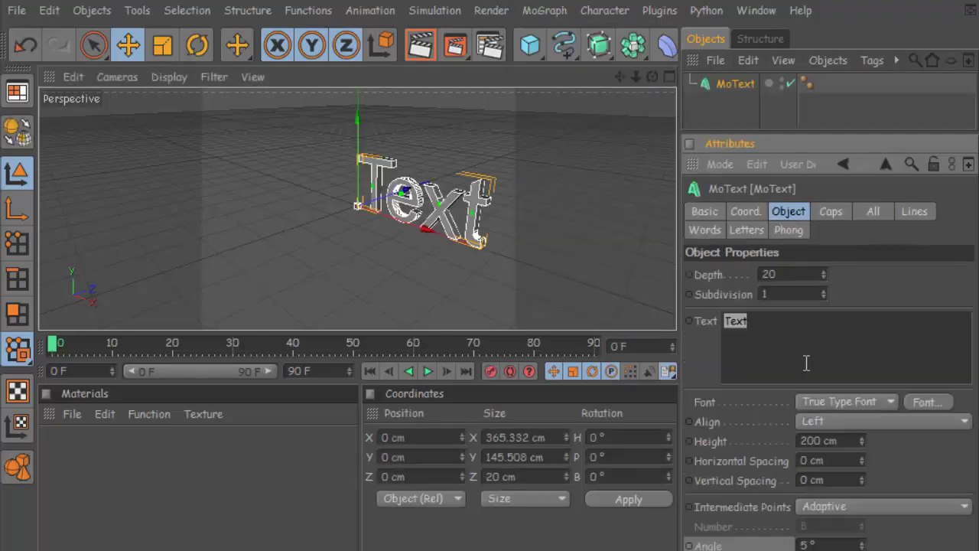
type("Love")
- Set the text alignment to Middle and the extrusion depth to 80 cm
left_click(848, 403)
left_click(836, 441)
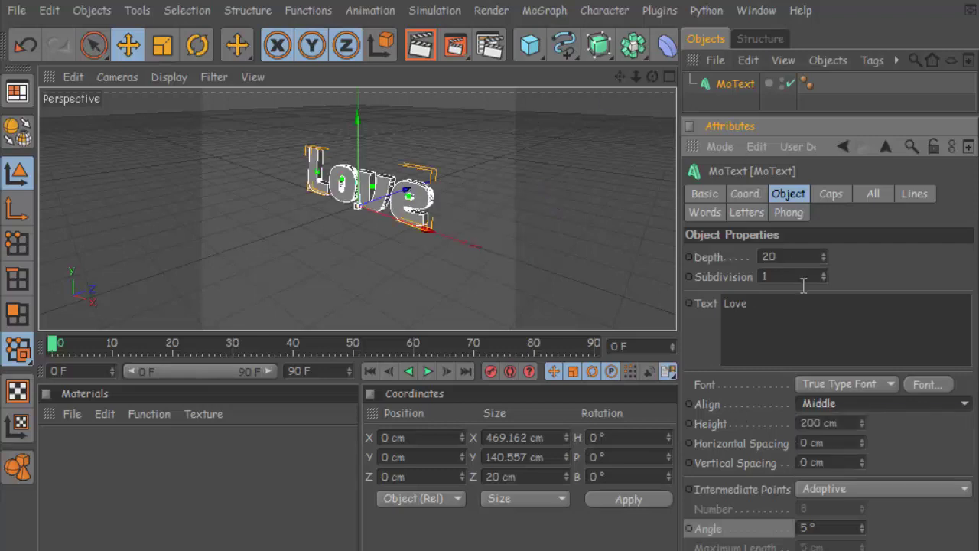
double_click(768, 256)
type("80")
left_click(722, 84)
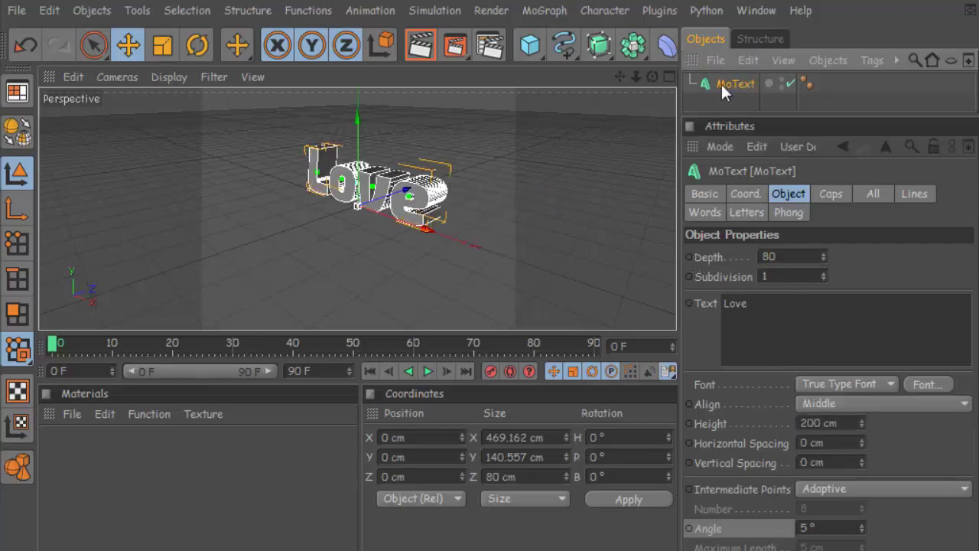
- Orbit the viewport to a level, front-on view of the text
left_click_drag(650, 76, 663, 55)
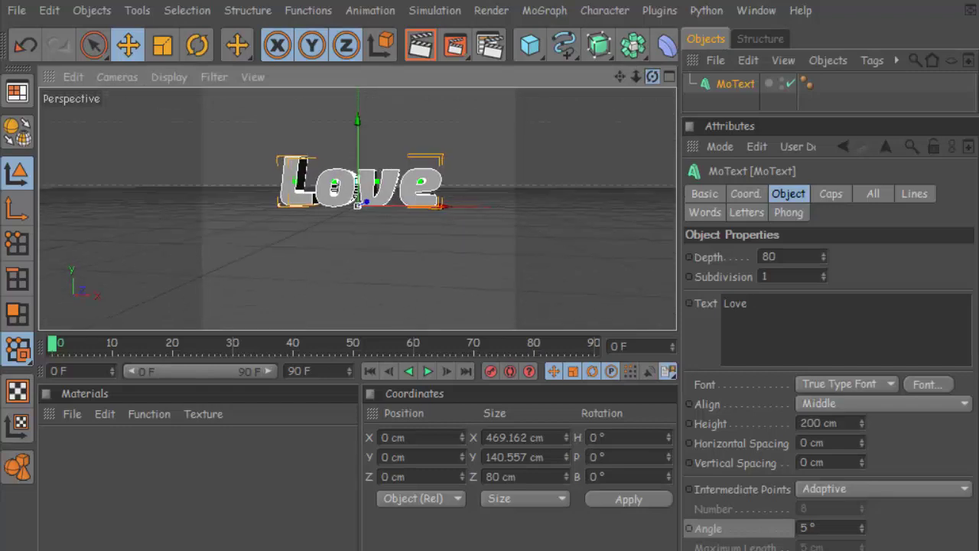
left_click(766, 121)
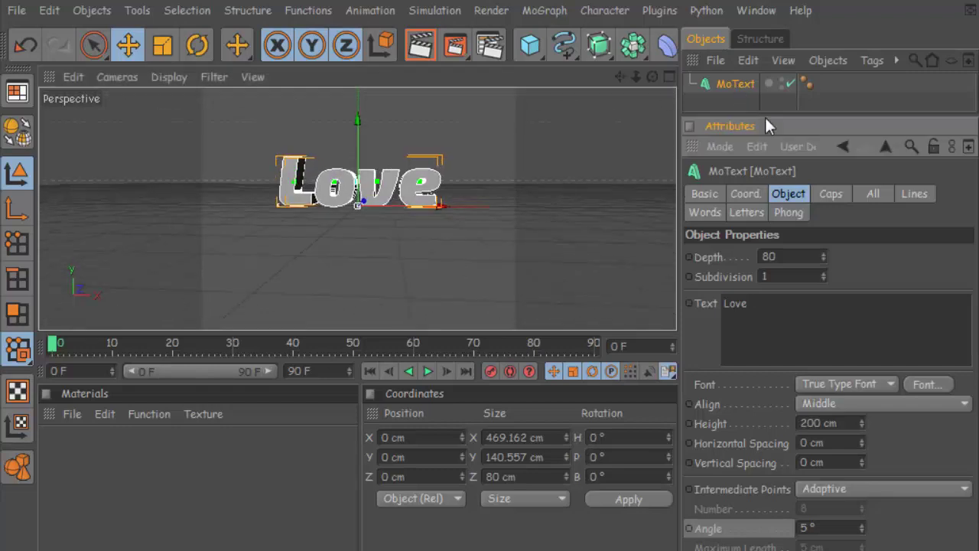
left_click_drag(766, 118, 766, 142)
- Set both the Start and End caps to Fillet Cap
left_click(829, 217)
left_click(841, 280)
left_click(804, 361)
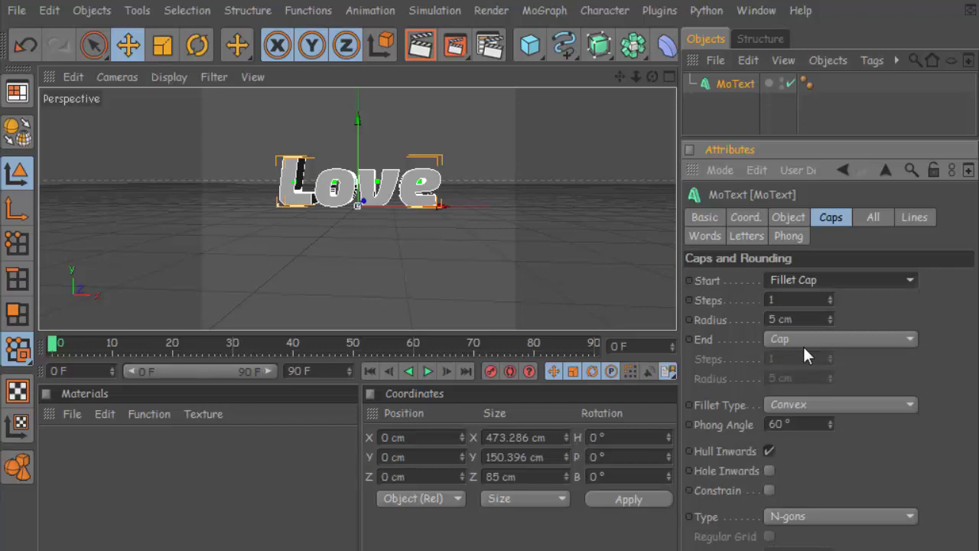
left_click(811, 338)
left_click(800, 420)
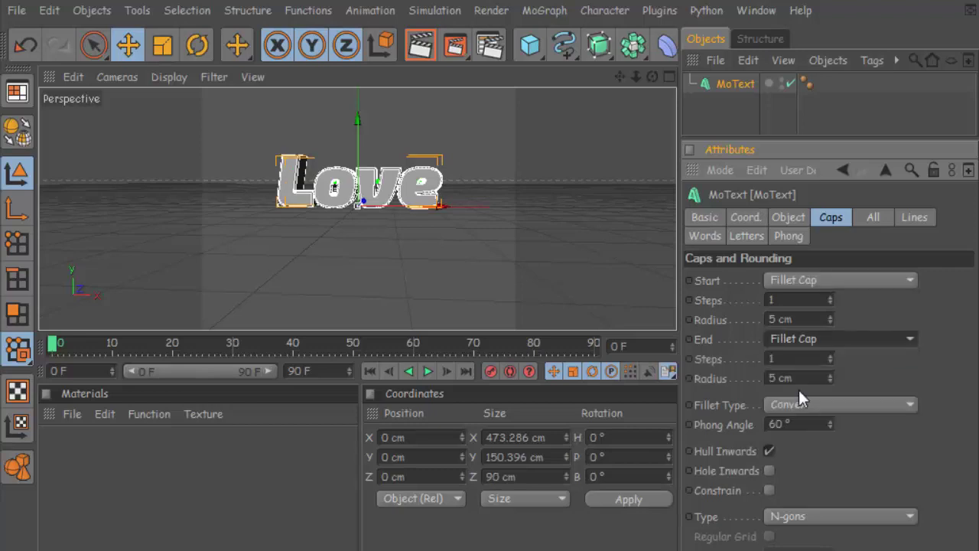
- Give both fillet caps 3 steps and a 3 cm radius
left_click(773, 300)
key("Tab")
type("3")
key("Tab")
type("3")
key("Tab")
type("3")
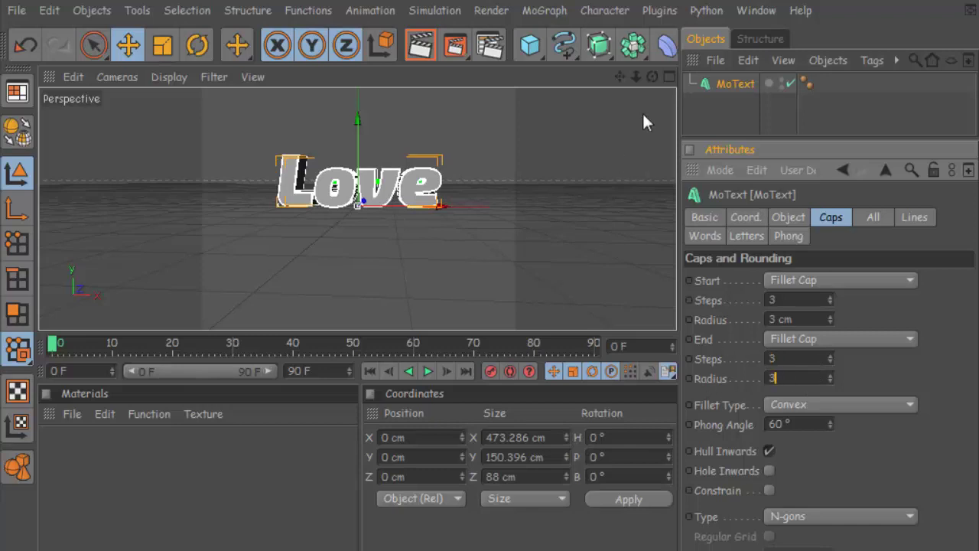
left_click(728, 88)
- Duplicate the Love MoText and change the copy's text to 'Motion'
left_click_drag(730, 107, 730, 101, "ctrl")
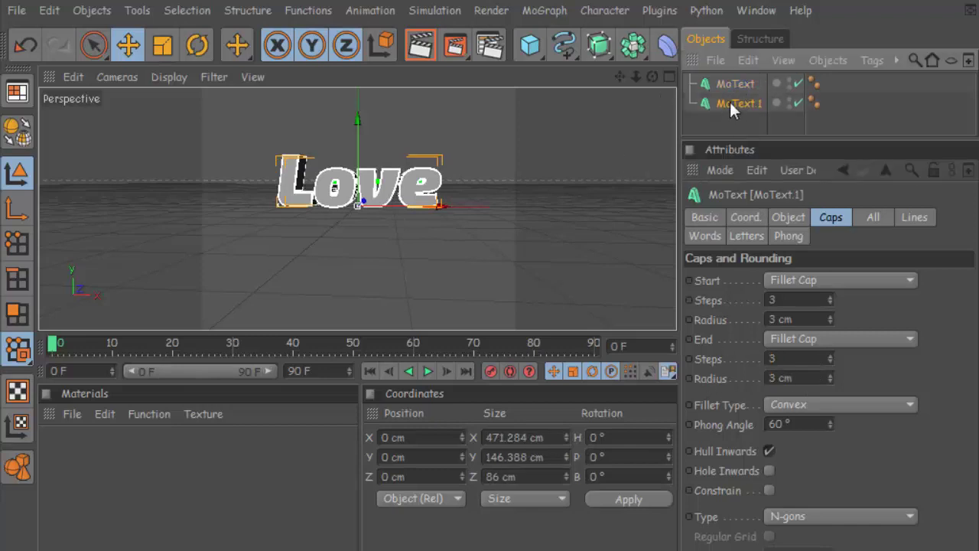
left_click(788, 217)
double_click(798, 341)
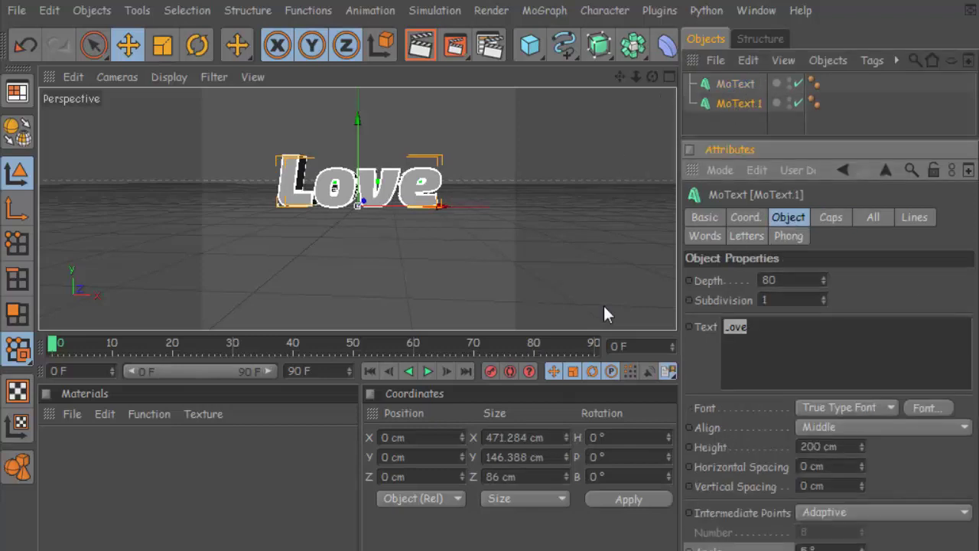
type("Motion")
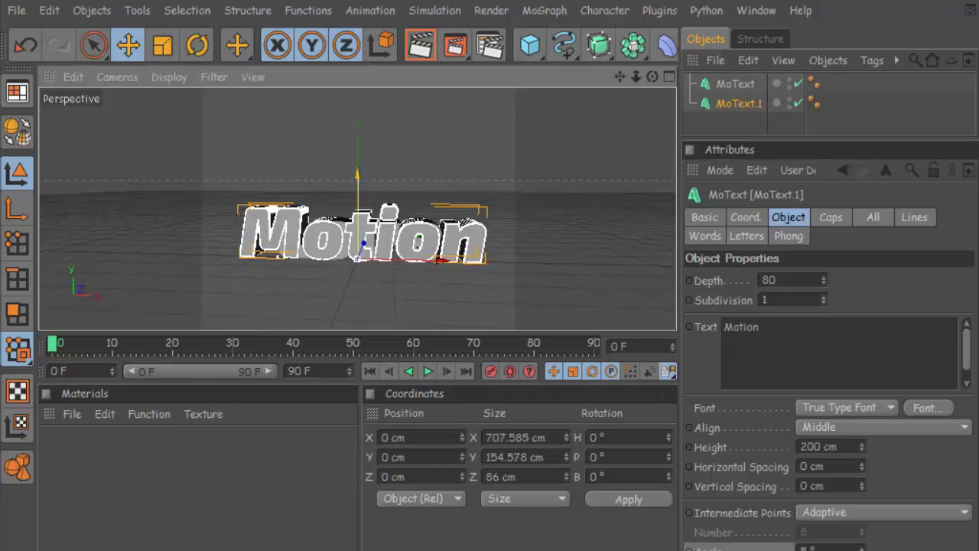
- Raise the Love text upward, undoing an accidental move of Motion first
left_click_drag(356, 208, 357, 169)
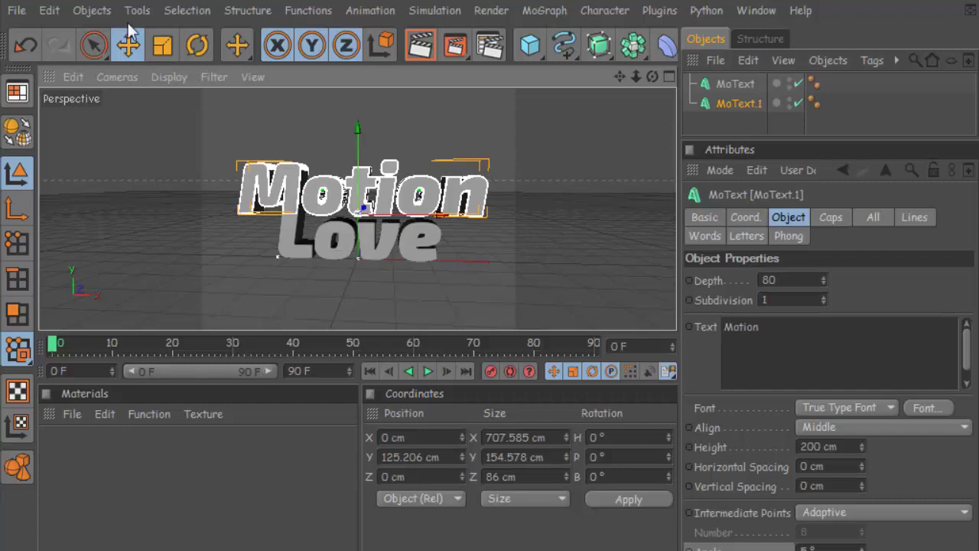
left_click(50, 10)
left_click(60, 38)
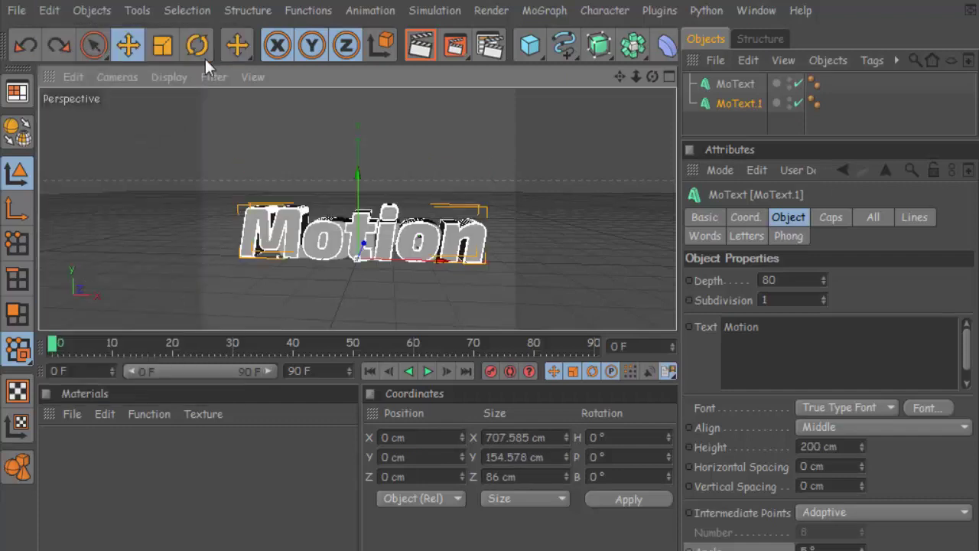
left_click(735, 83)
left_click_drag(359, 180, 357, 115)
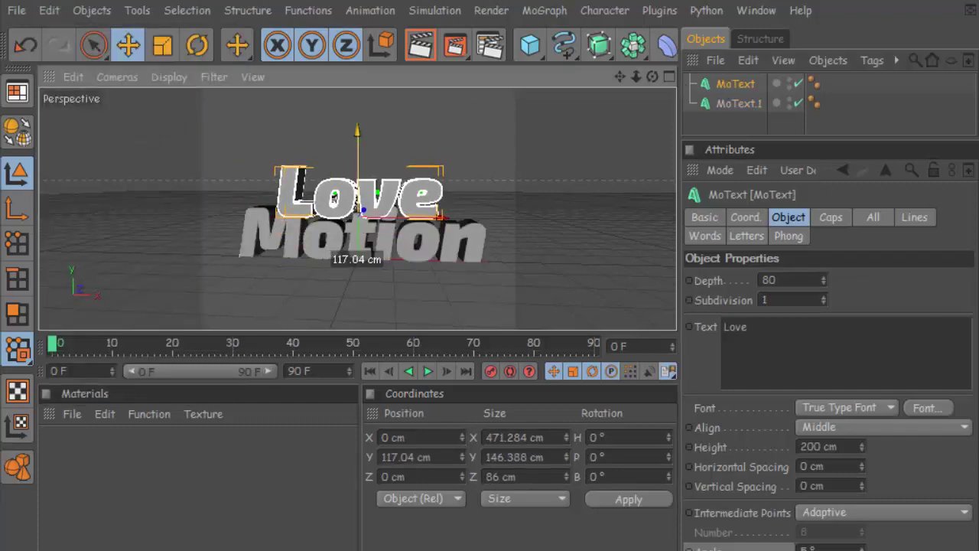
- Scale Motion down to about 142.3 cm tall and move it just under Love
left_click(162, 46)
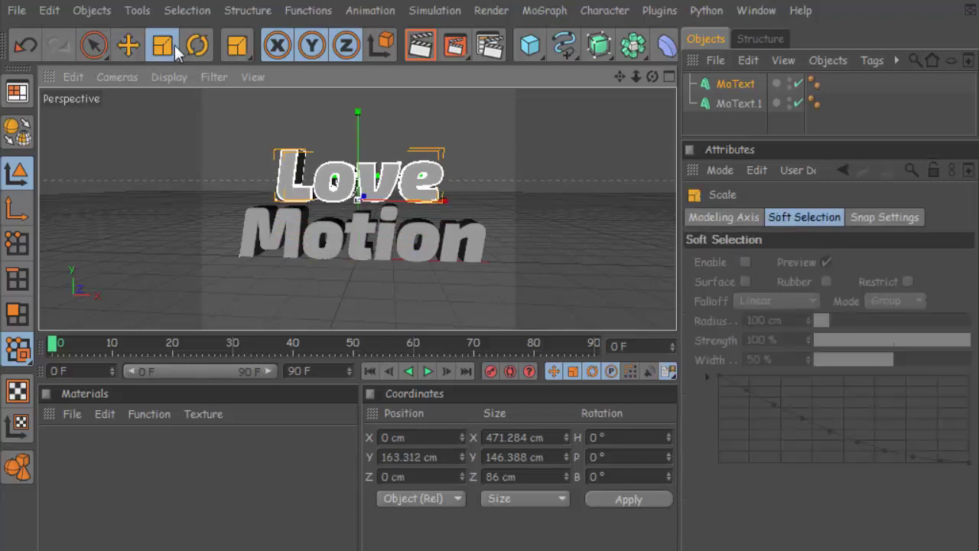
left_click(740, 102)
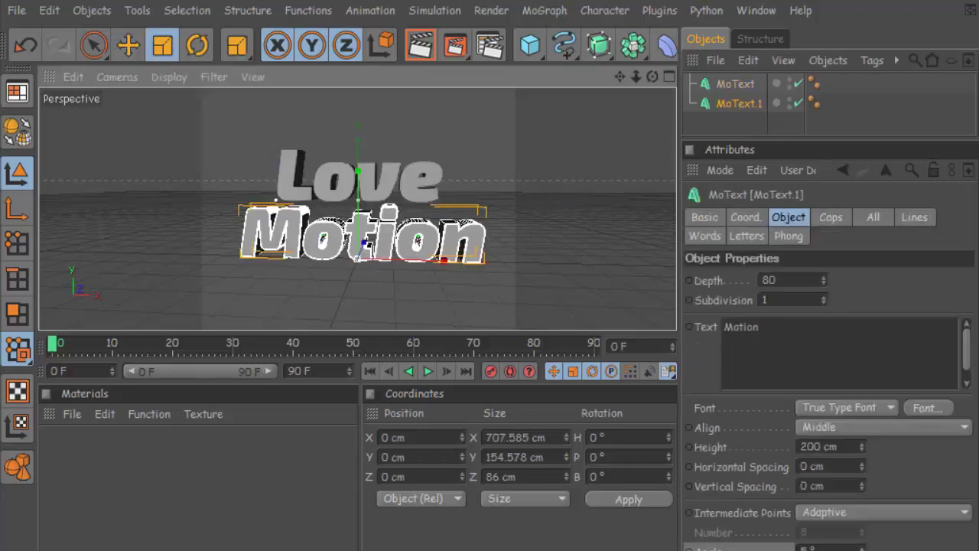
left_click_drag(459, 245, 413, 244)
left_click_drag(597, 164, 590, 164)
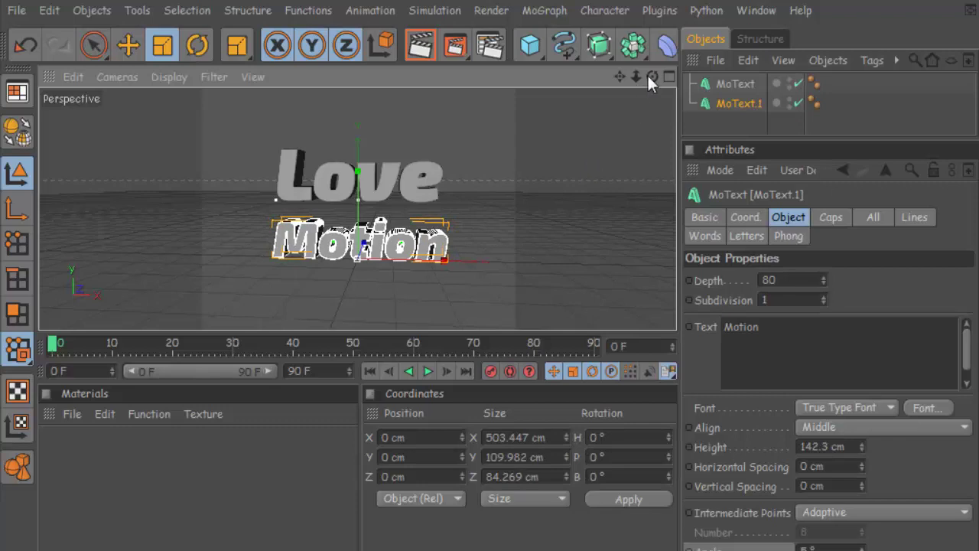
key("e")
left_click_drag(442, 264, 420, 238)
scroll(417, 212, "up", 3)
scroll(417, 213, "down", 1)
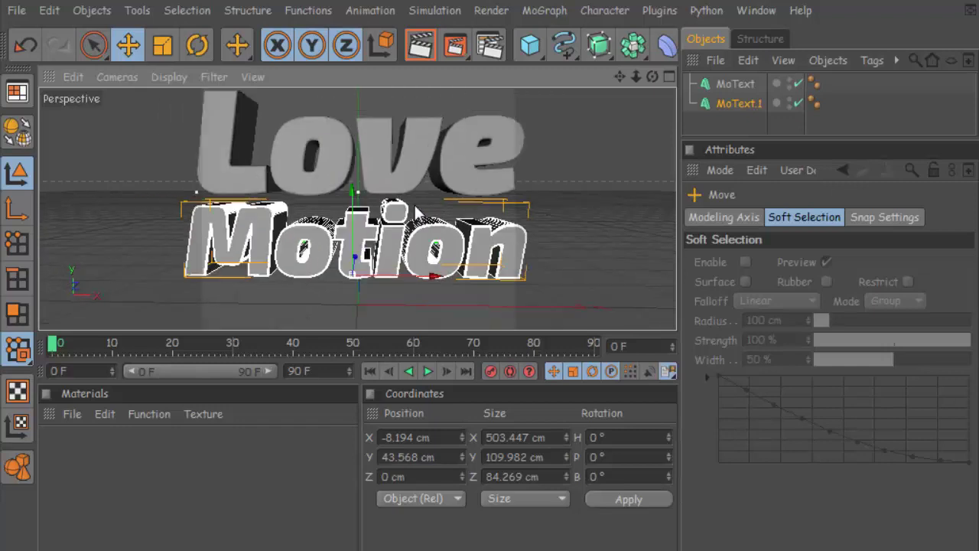
- Preview-render the text, then create a new material and open its editor
left_click(420, 47)
left_click(72, 414)
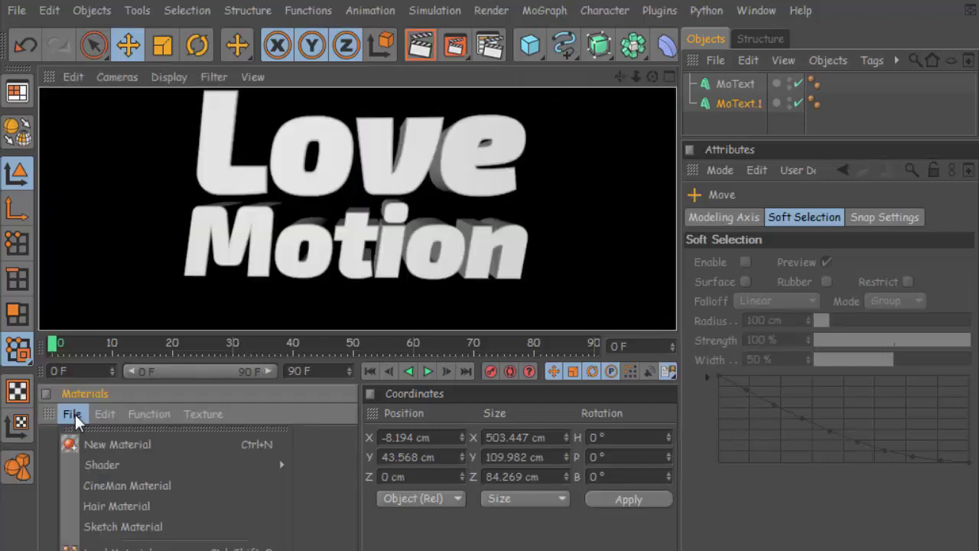
left_click(92, 448)
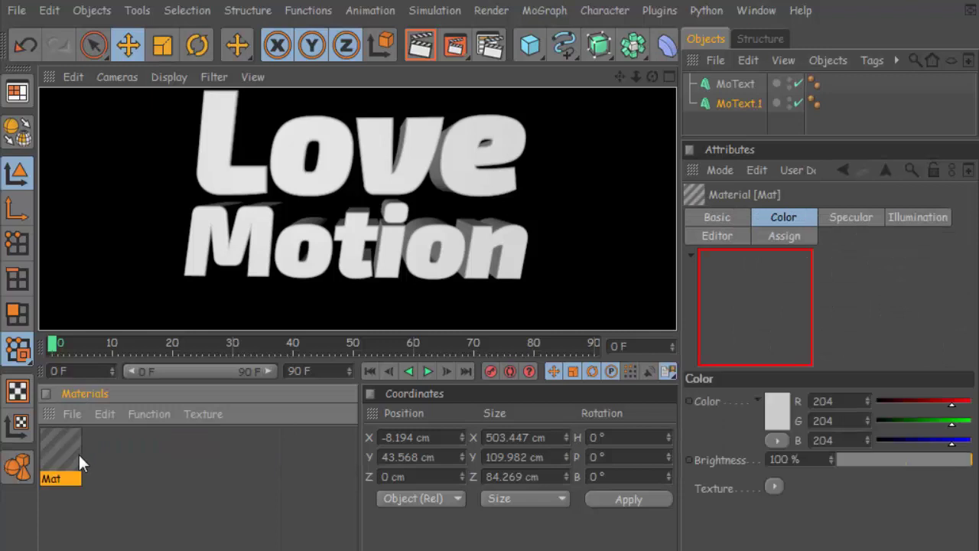
double_click(64, 451)
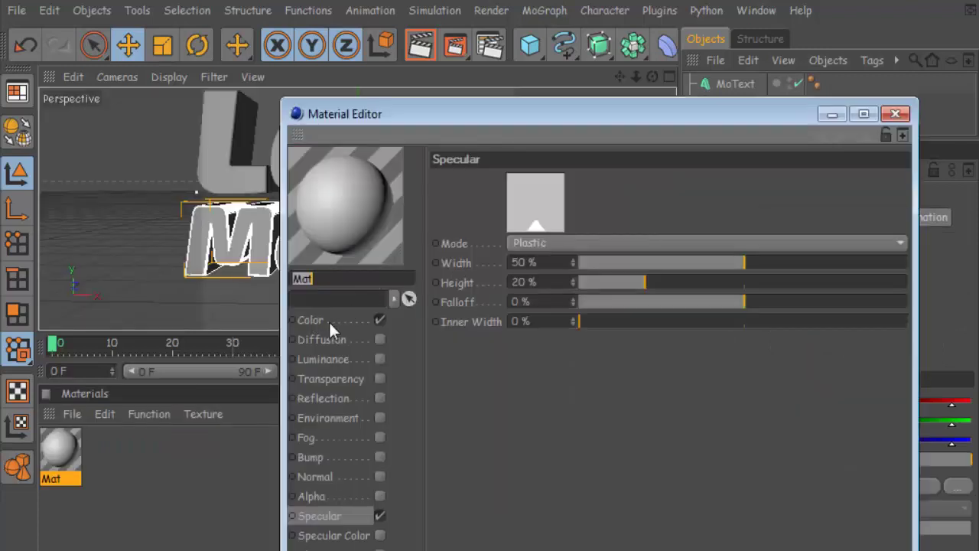
- Set the material's Color to magenta (R 255, G 6, B 180)
left_click(316, 323)
left_click(524, 192)
left_click_drag(571, 107, 633, 107)
left_click(533, 116)
left_click(491, 271)
left_click(895, 113)
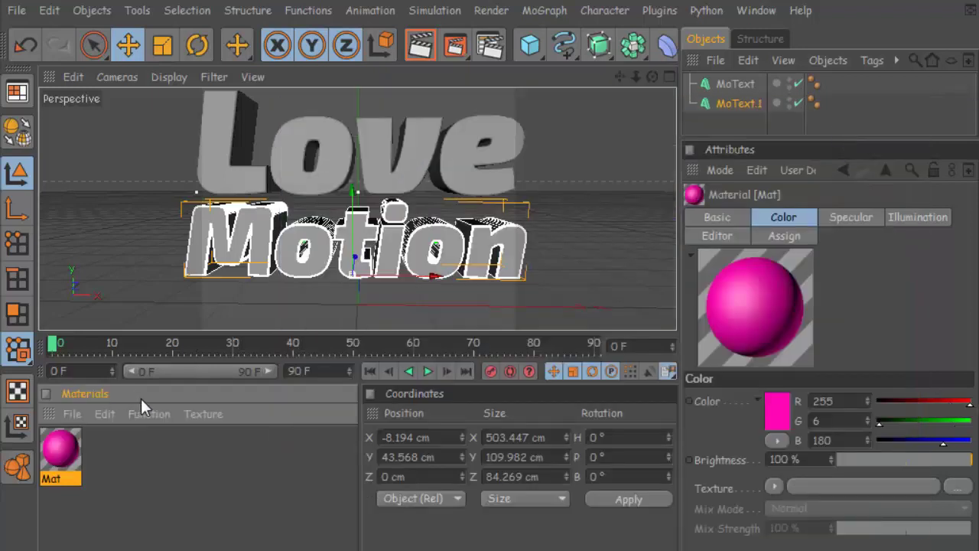
- Apply the Mat material to both the Love and Motion texts and render a preview
left_click_drag(64, 450, 734, 84)
left_click_drag(81, 434, 747, 101)
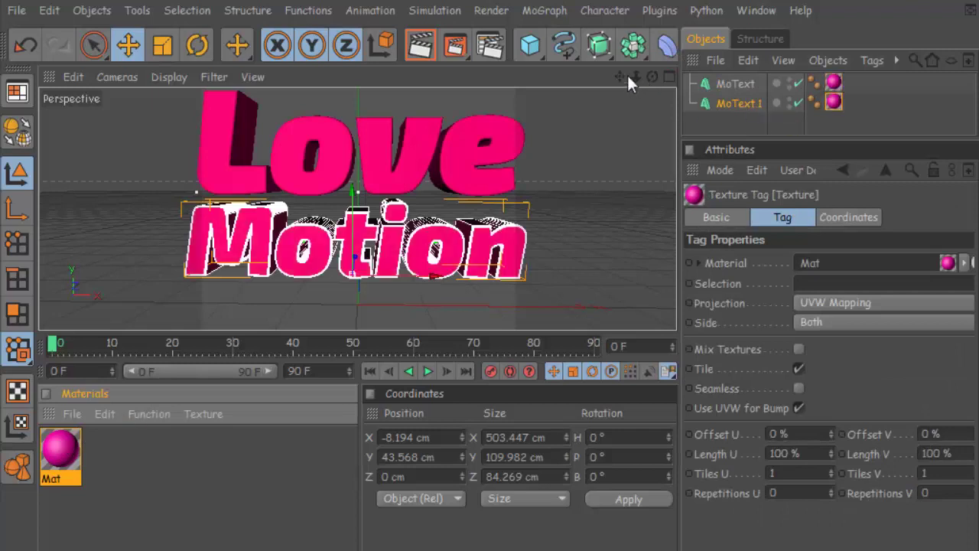
key("ctrl+r")
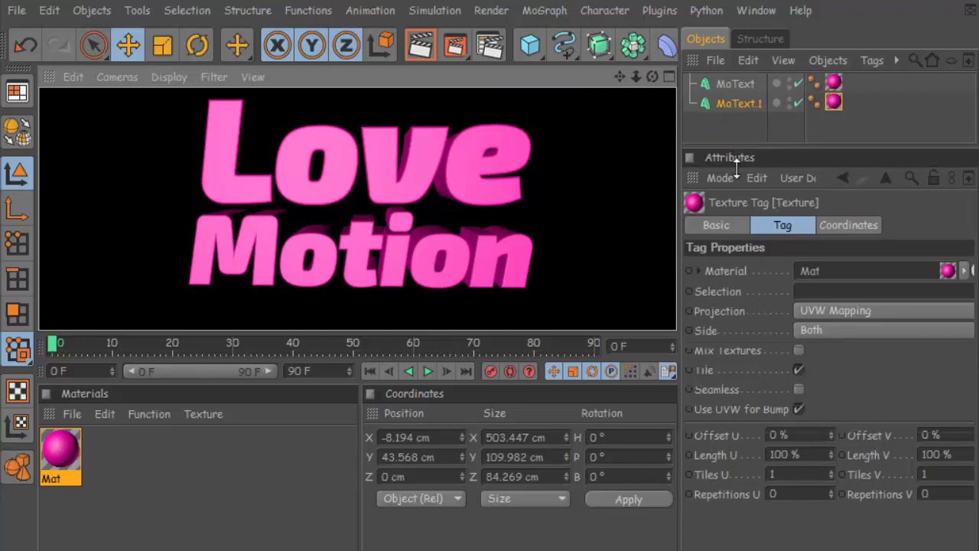
mouse_move(564, 44)
left_mouse_down()
mouse_move(632, 162)
mouse_move(573, 158)
left_mouse_up()
mouse_move(529, 46)
left_mouse_down()
mouse_move(581, 167)
mouse_move(586, 205)
left_mouse_up()
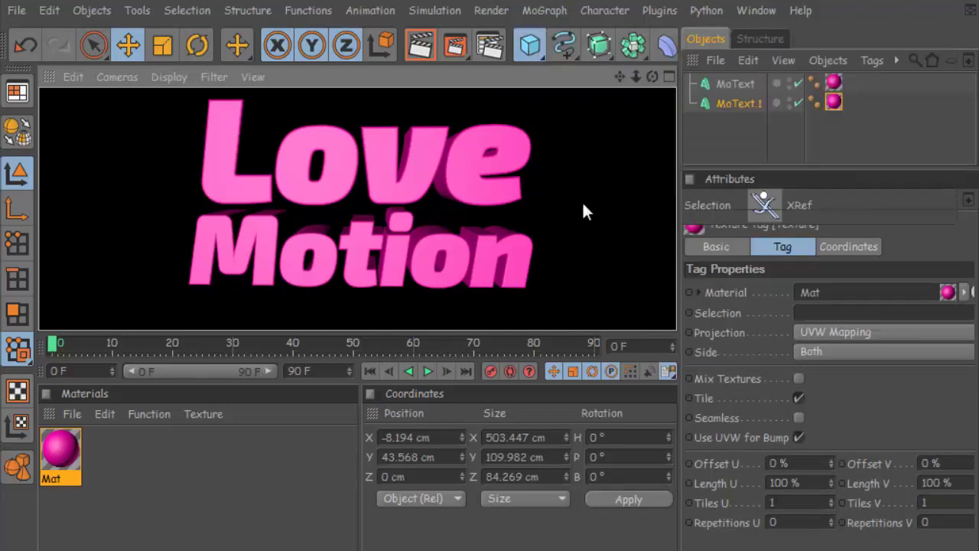
- Group both MoText objects under a new Null named 'text'
left_click(738, 122)
left_click(726, 103, "shift")
left_click_drag(727, 103, 726, 82)
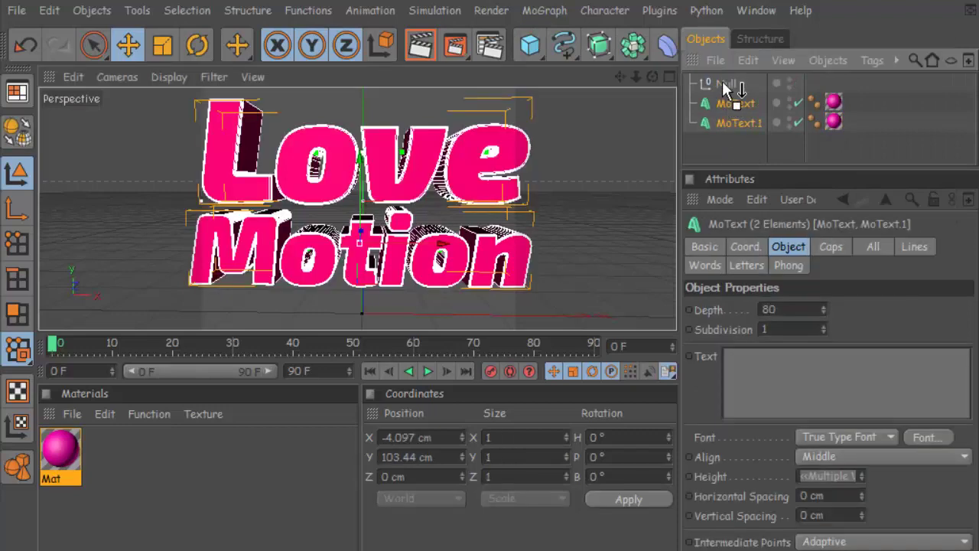
left_click(690, 83)
left_click(723, 84)
double_click(723, 85)
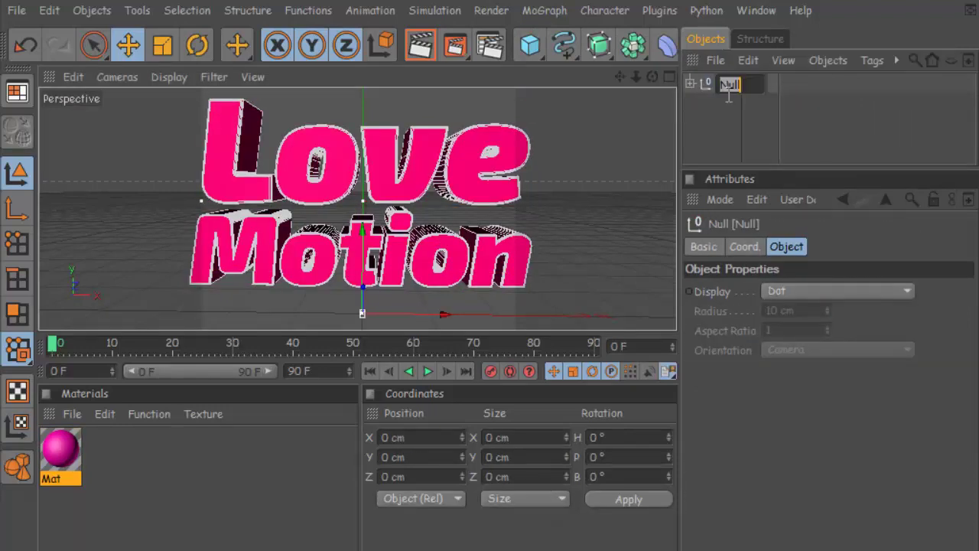
key("BackSpace")
type("text")
key("Return")
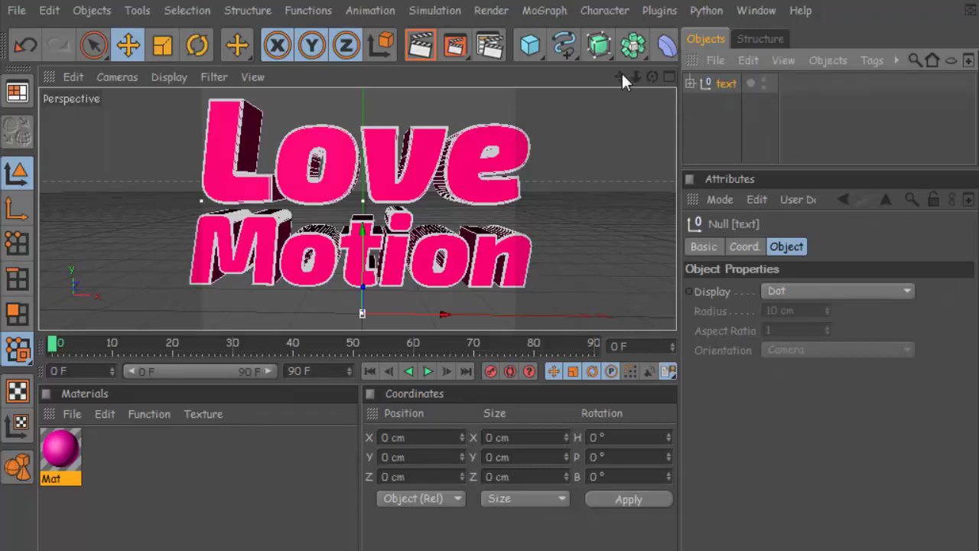
- Add an Explosion deformer from the Deformer flyout and reselect the Love MoText
left_click_drag(622, 75, 631, 81)
left_click(668, 45)
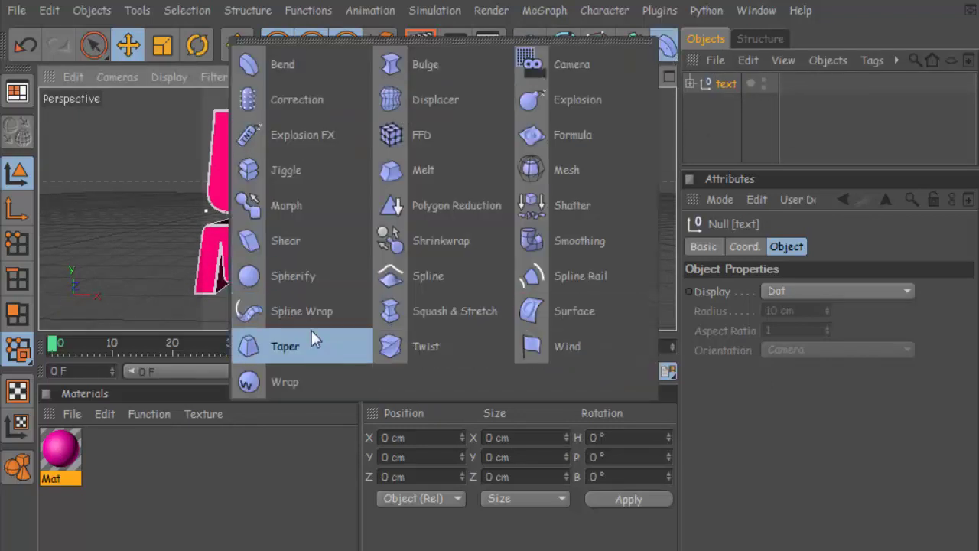
left_click(575, 110)
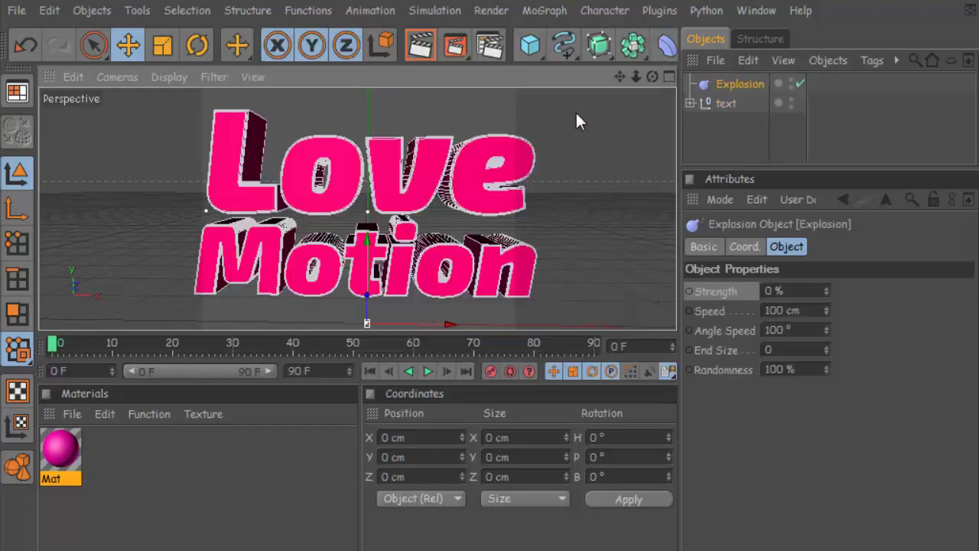
left_click(693, 104)
left_click_drag(741, 178, 741, 218)
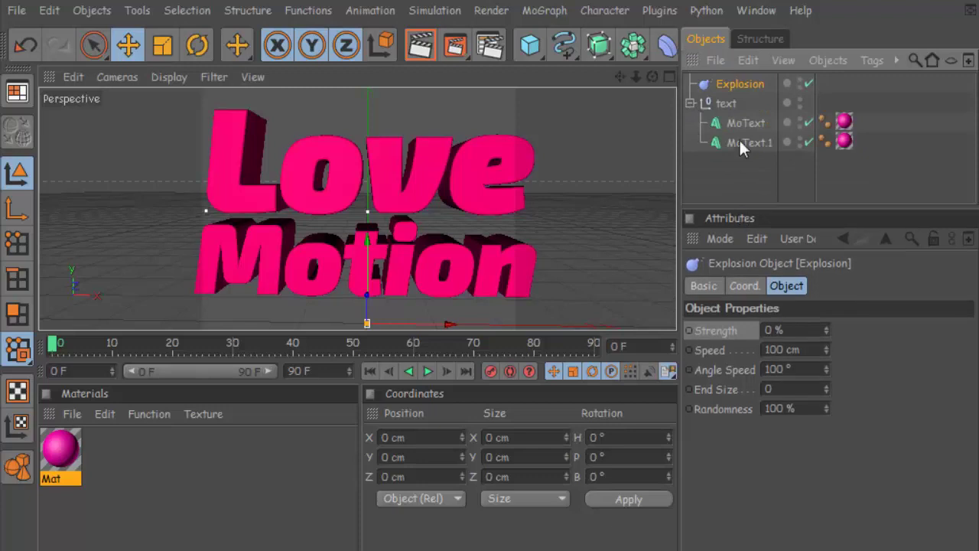
left_click(741, 123)
- Give the Love caps Quadrangles type with a 5 cm Regular Grid
left_click_drag(837, 212, 839, 176)
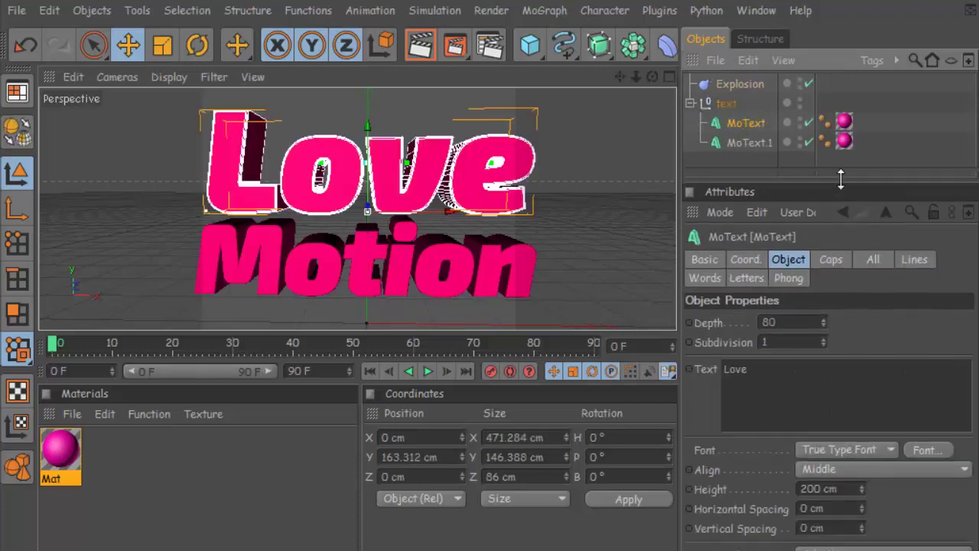
left_click(838, 236)
left_click(831, 459)
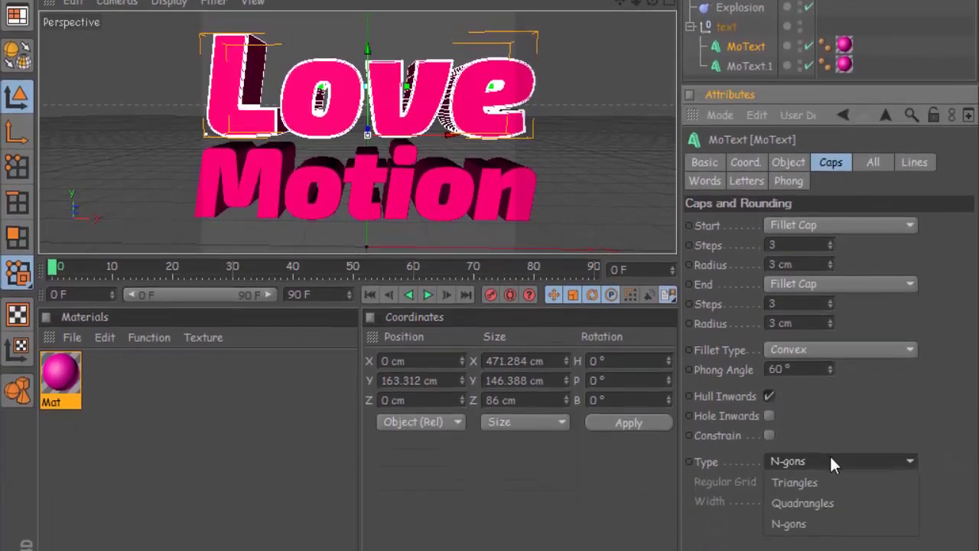
left_click(829, 469)
left_click(770, 454)
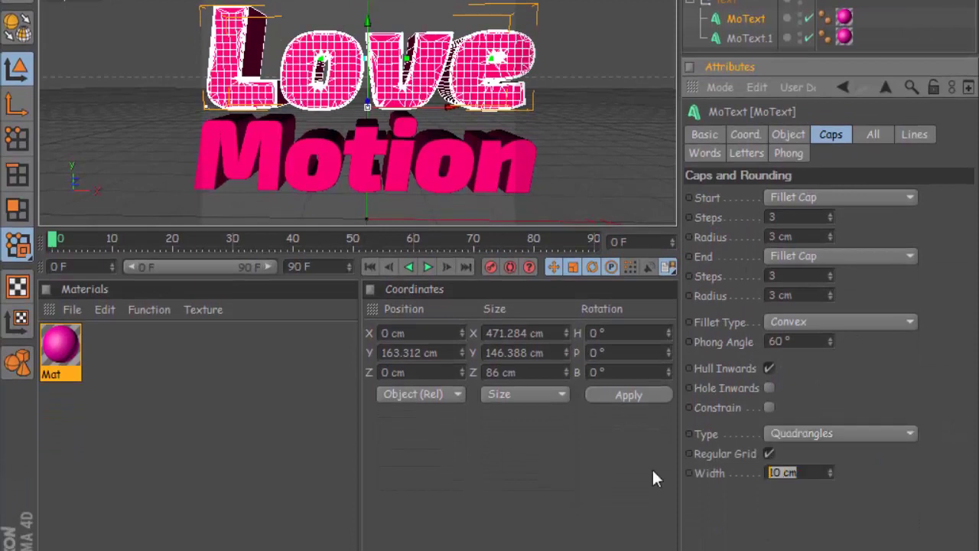
type("5")
left_click(798, 134)
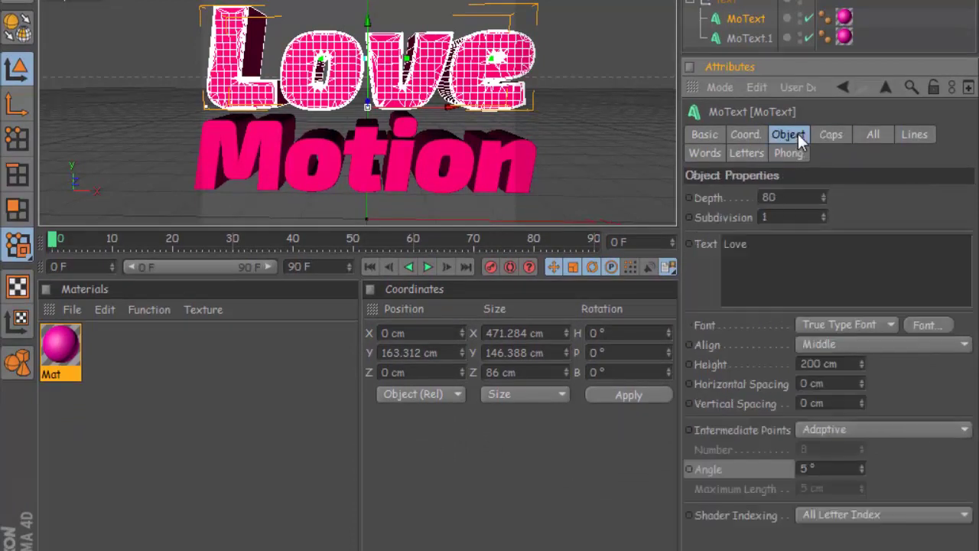
- Set Love's Intermediate Points to Subdivided
left_click(853, 431)
left_click(842, 530)
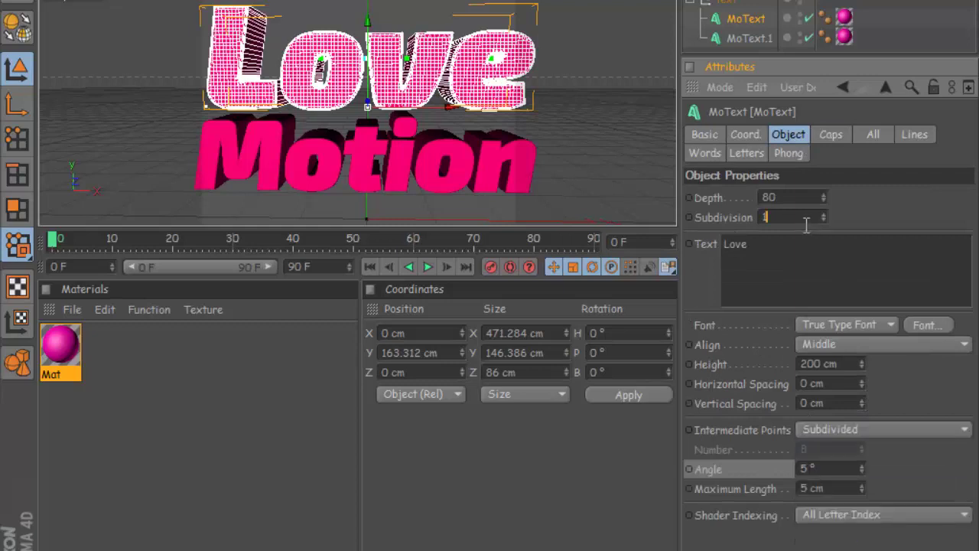
key("Return")
- Give the Motion caps Quadrangles type with a 5 cm Regular Grid
left_click(747, 39)
left_click(830, 135)
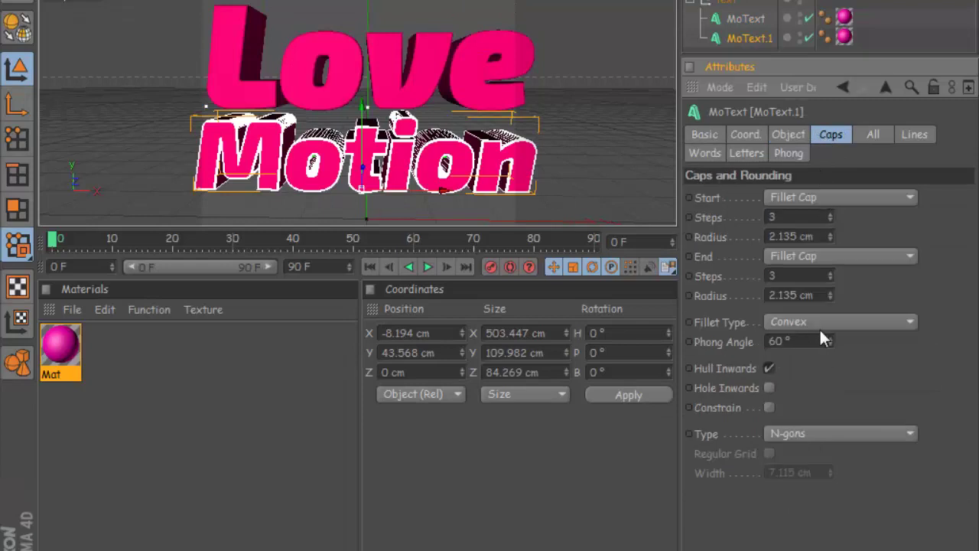
left_click(812, 433)
left_click(810, 474)
left_click(769, 454)
left_click(819, 474)
type("5")
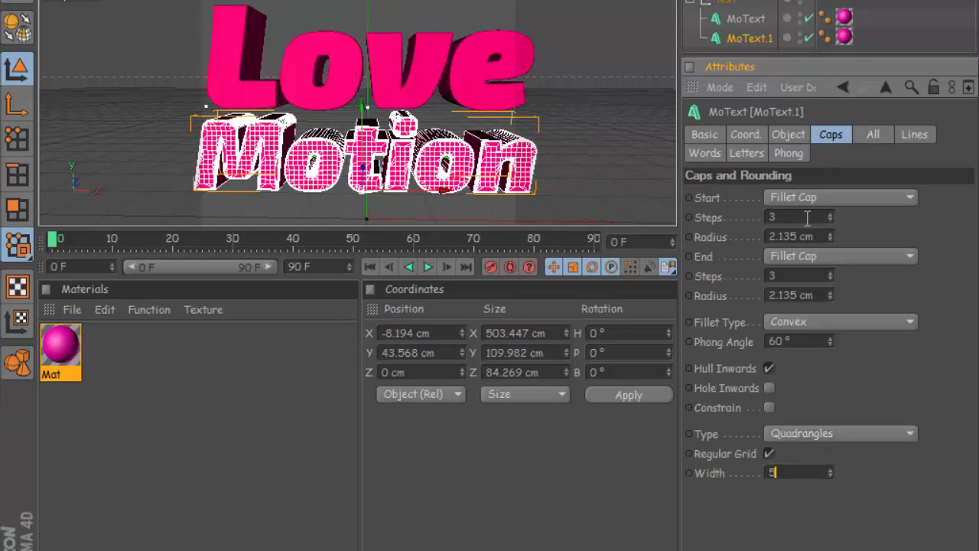
left_click(788, 134)
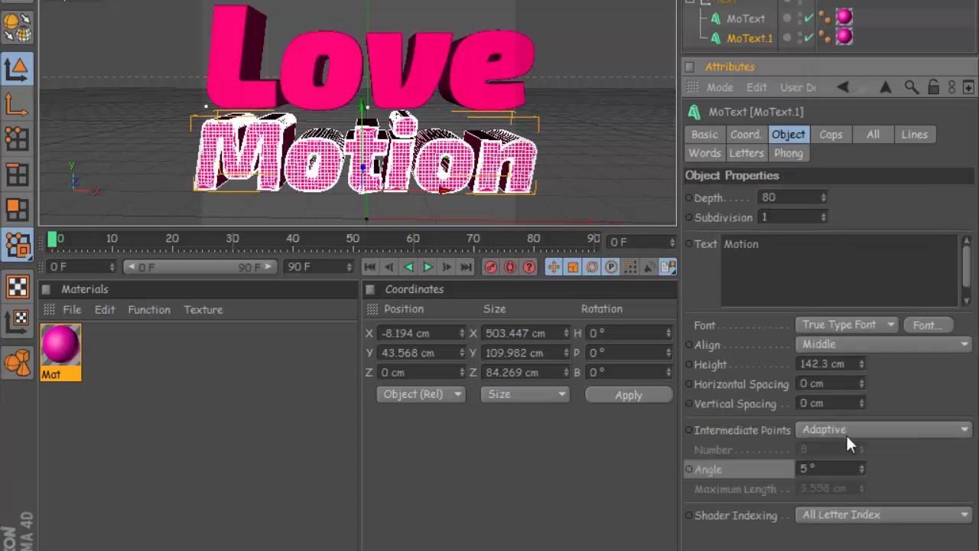
- Set Motion's Intermediate Points to Subdivided with Subdivision 5
left_click(847, 433)
left_click(831, 531)
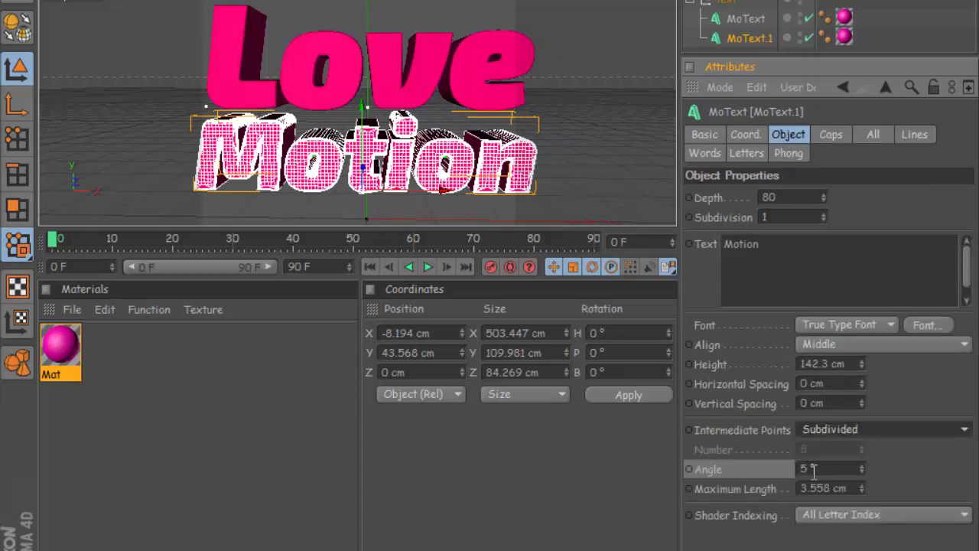
double_click(765, 217)
type("5")
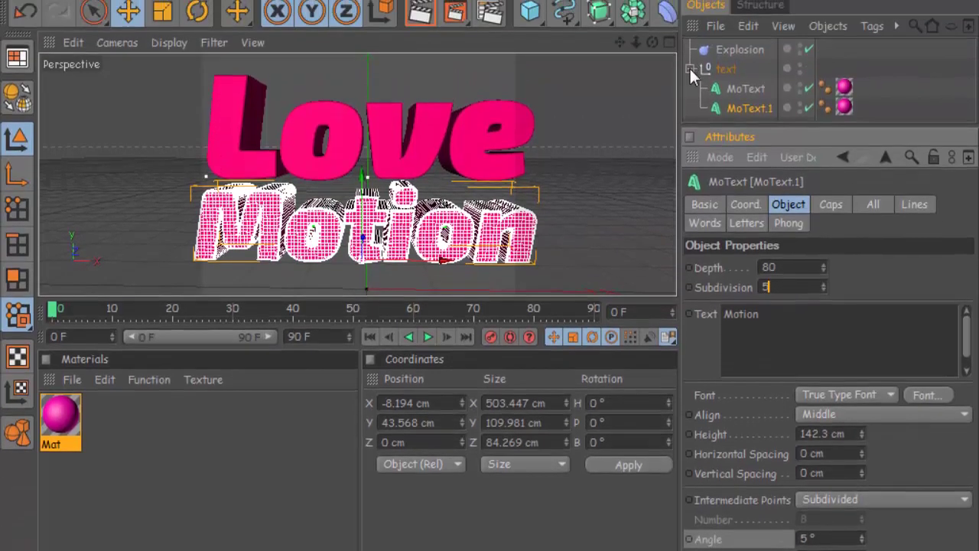
left_click(691, 69)
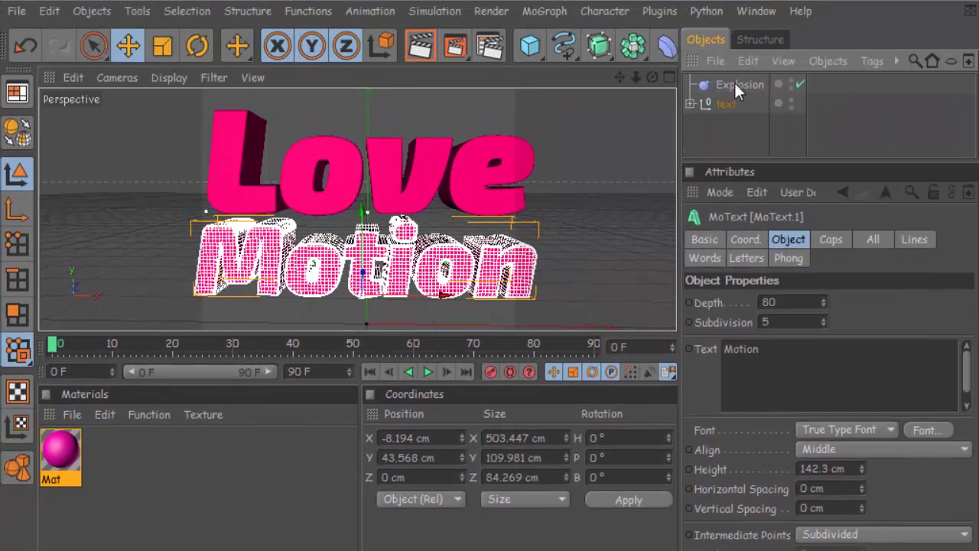
- Move the Explosion deformer into the text null and set the timeline end frame to 60
left_click(723, 86)
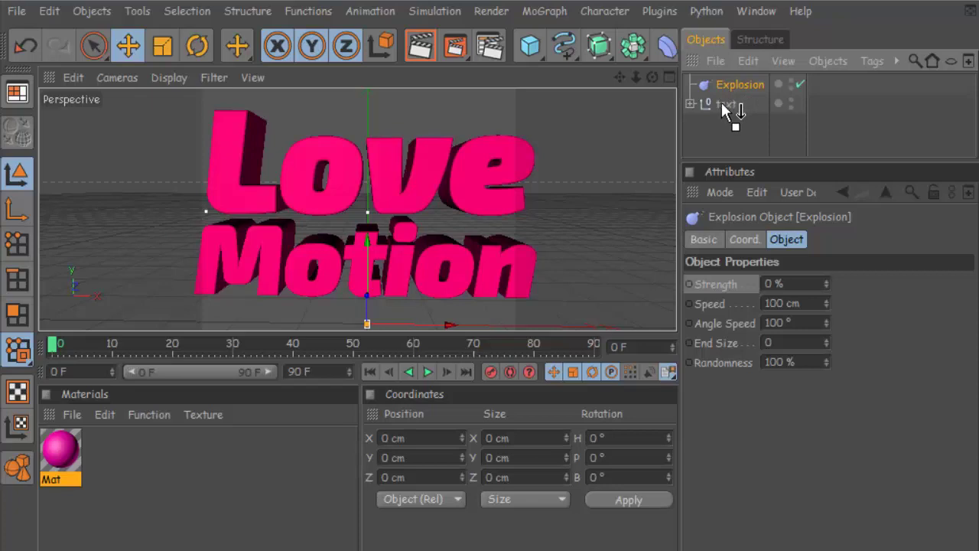
left_click_drag(723, 105, 722, 105)
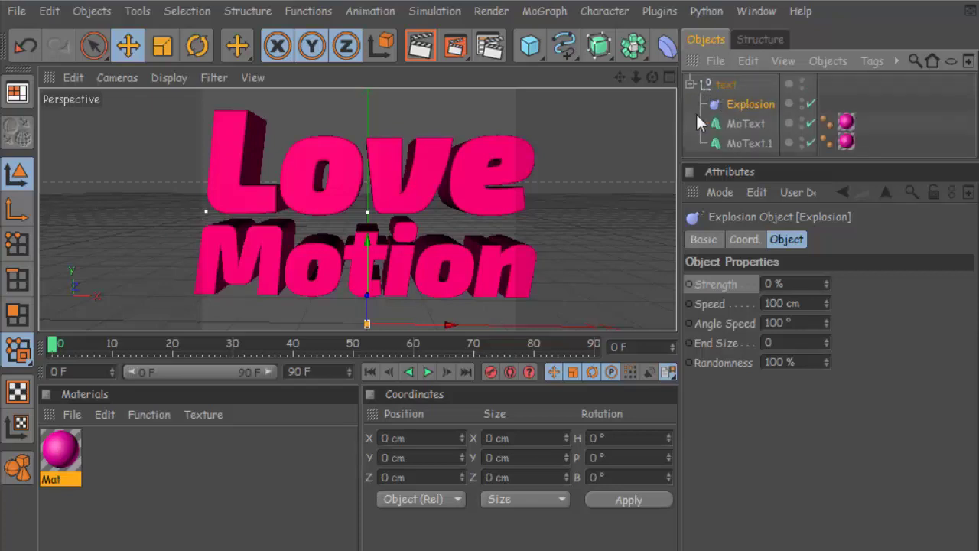
left_click(318, 373)
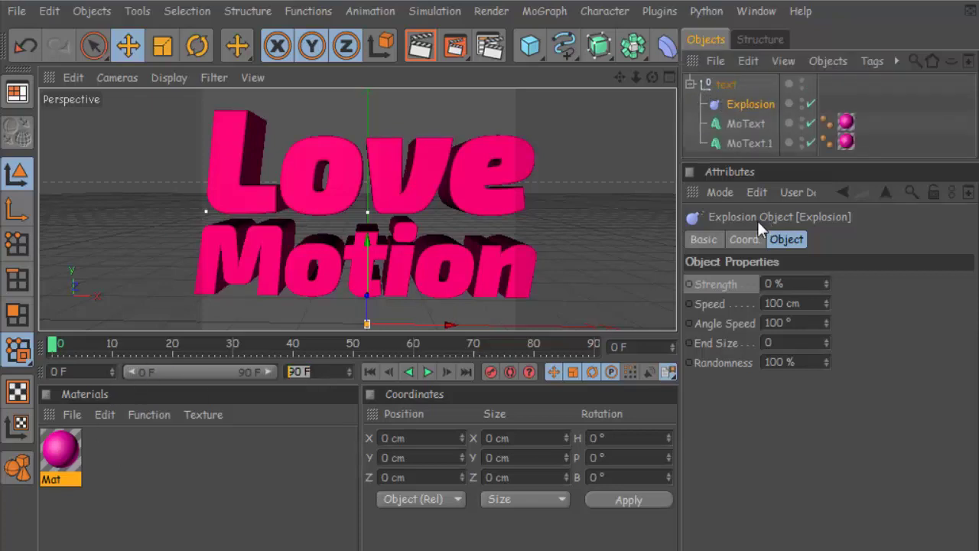
type("60")
key("Return")
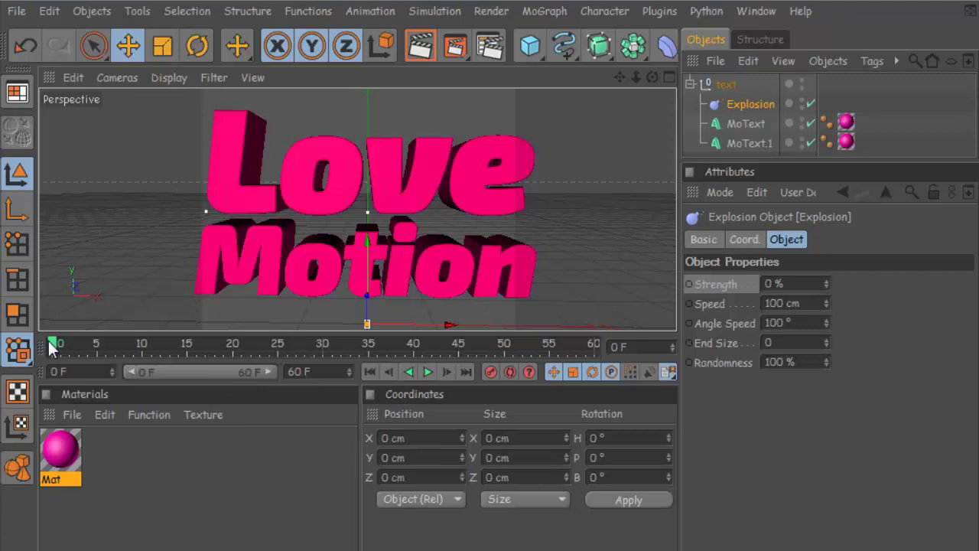
- Keyframe the Explosion Strength at 60% on frame 0
left_click(804, 283)
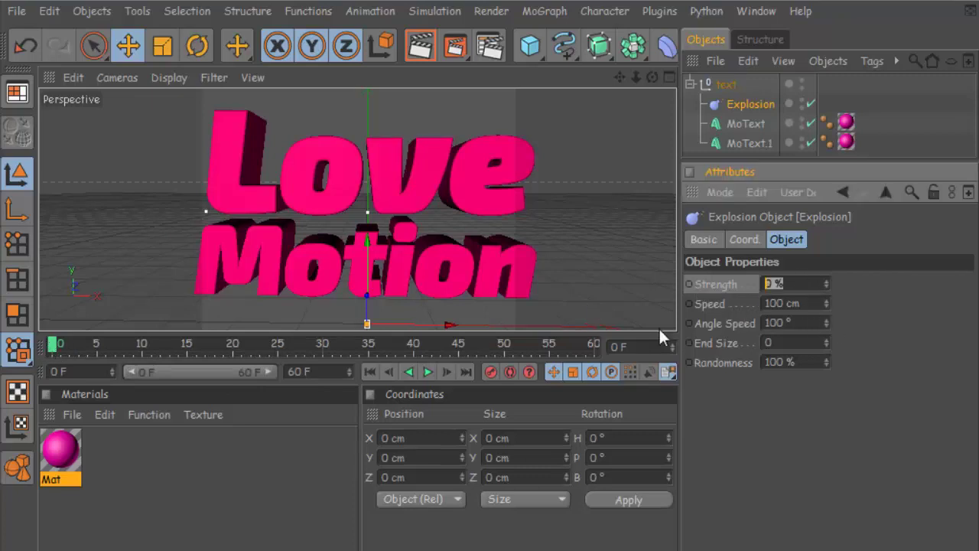
left_click_drag(827, 284, 827, 261)
double_click(816, 286)
type("6")
right_click(693, 283)
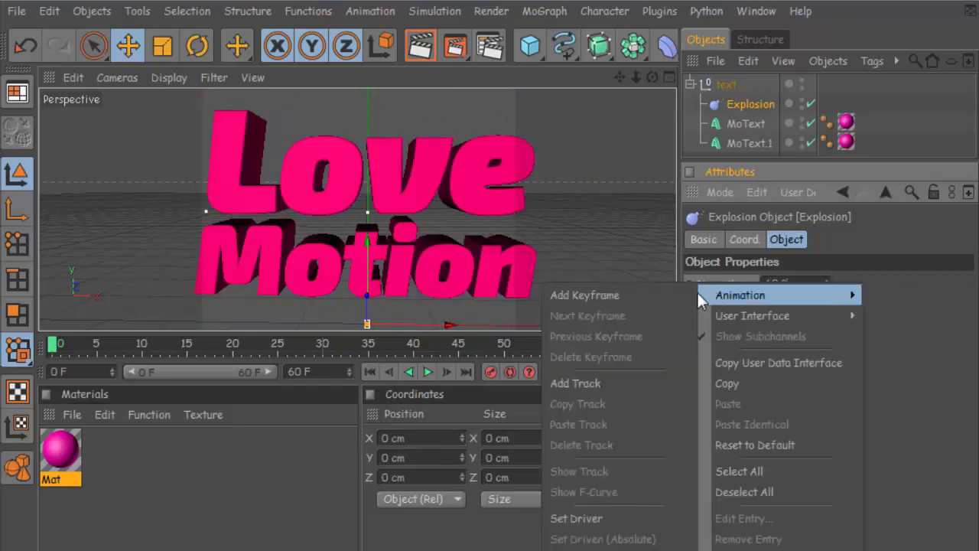
left_click(630, 292)
- Move to frame 45 and keyframe the Explosion Strength at 0%
left_click(53, 354)
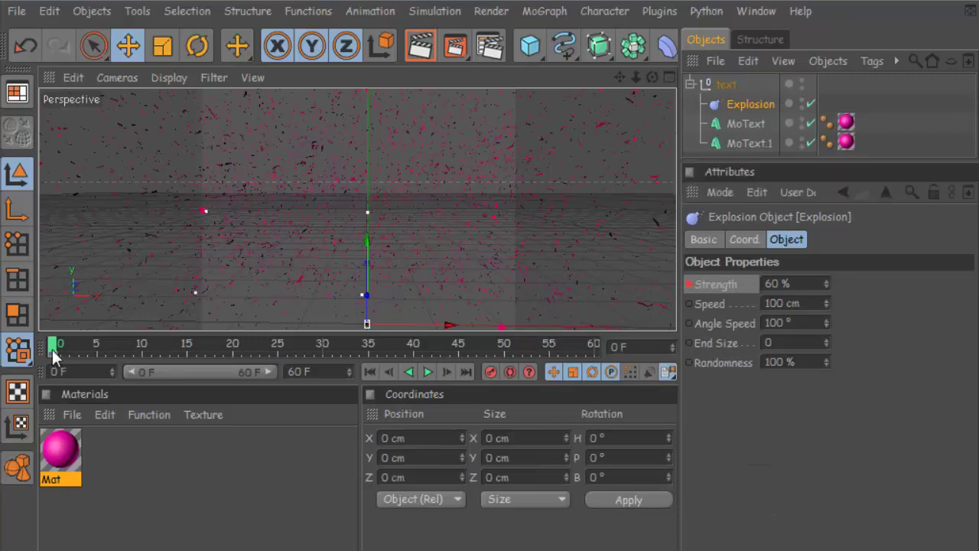
left_click_drag(69, 348, 456, 345)
left_click(822, 284)
type("0")
right_click(688, 283)
mouse_move(736, 297)
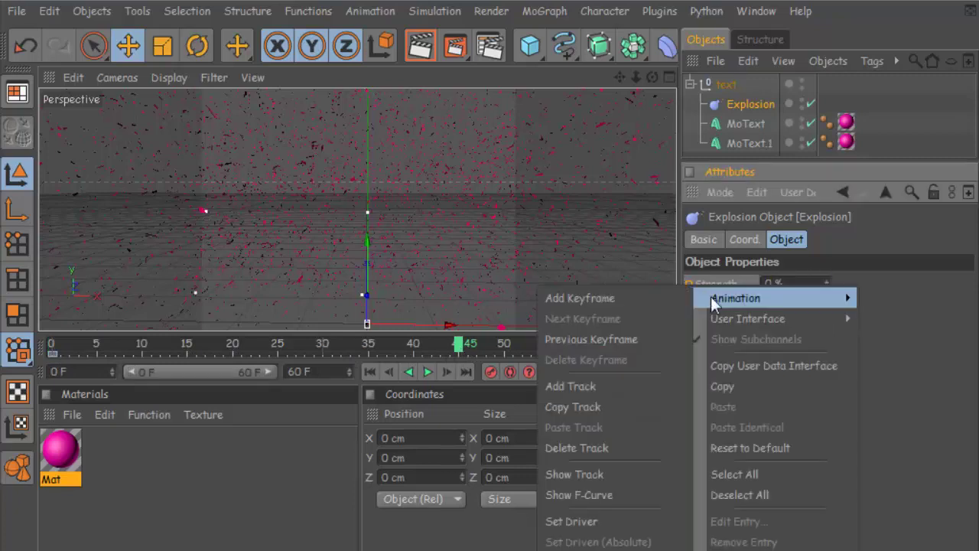
left_click(667, 297)
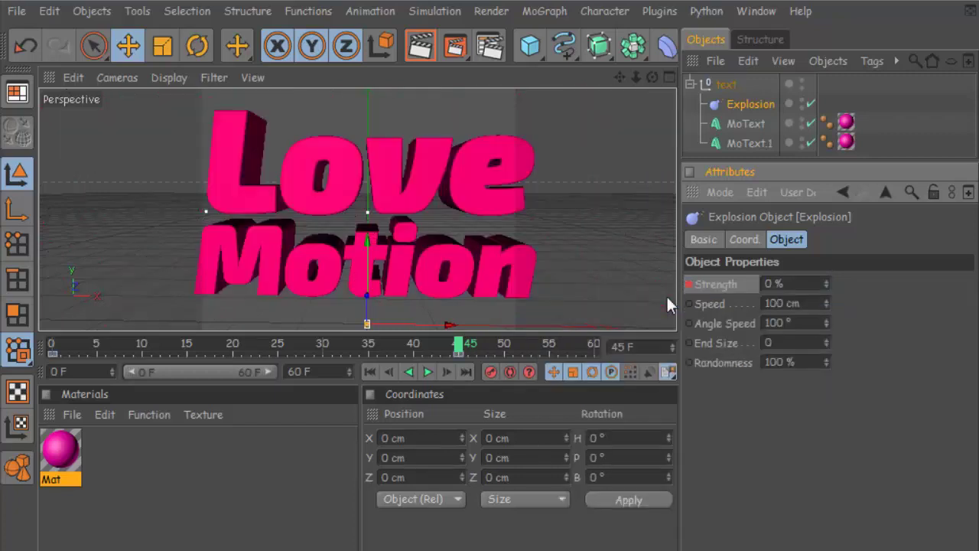
- Preview the reassembly animation, then stop it and rewind to frame 0
left_click(371, 372)
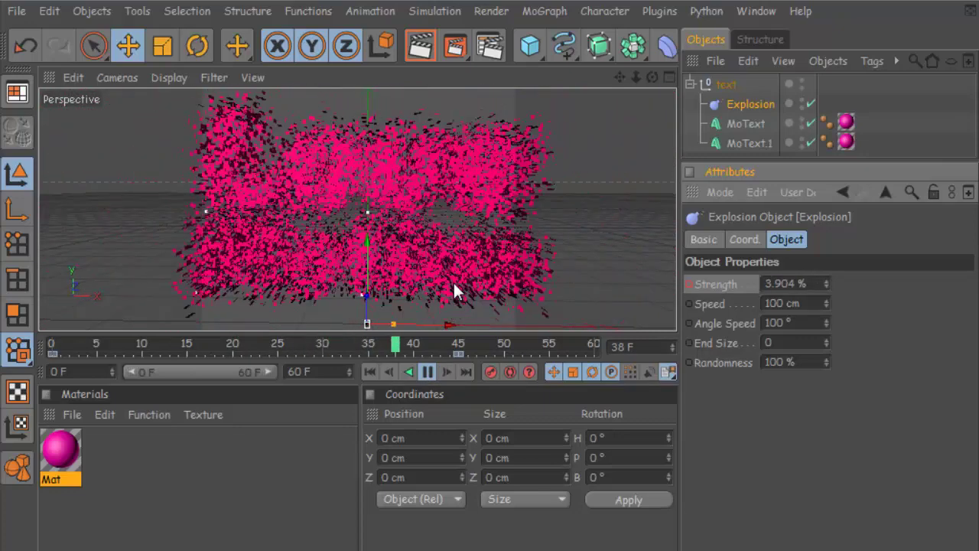
left_click(430, 371)
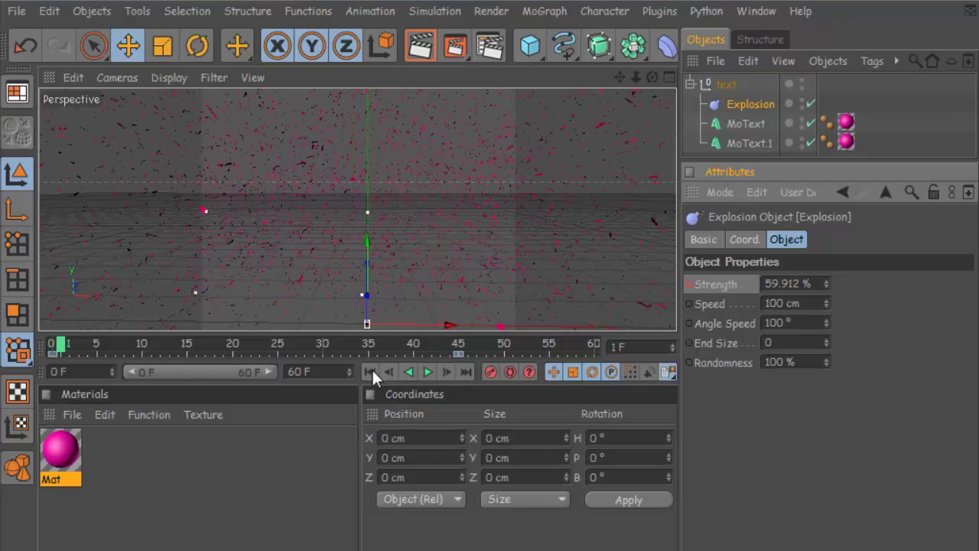
left_click(54, 350)
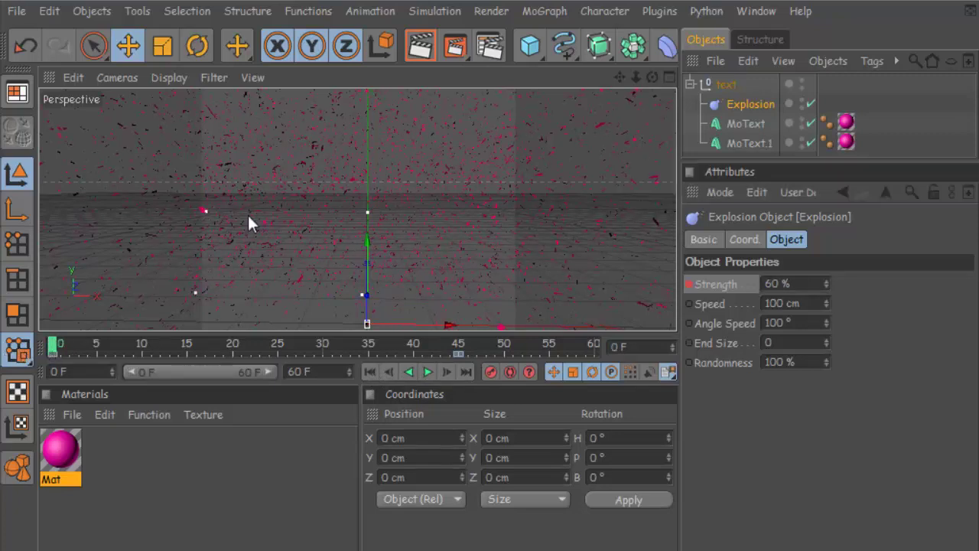
- Set the render output preset to HDV/HDTV 720 25 (1280 x 720, 25 fps)
left_click(481, 52)
left_click(182, 41)
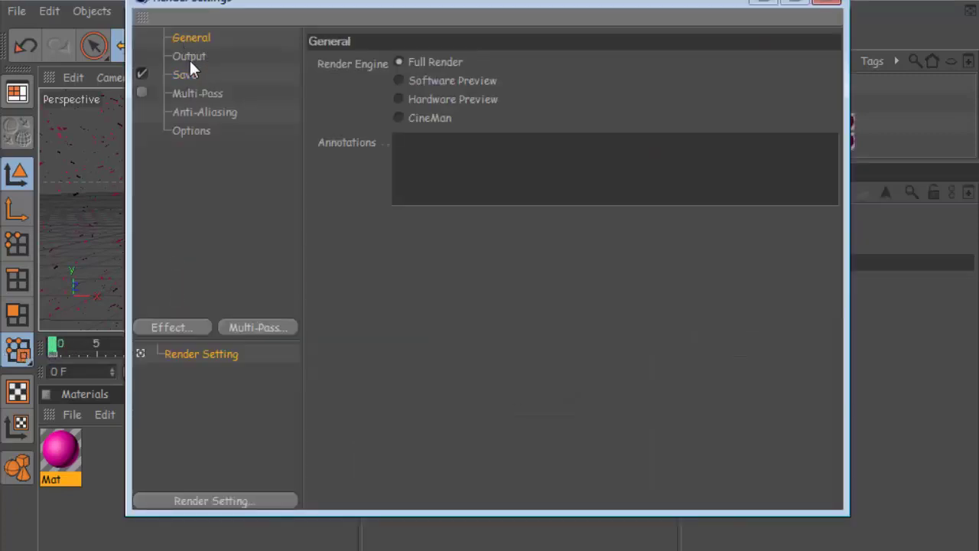
left_click(192, 57)
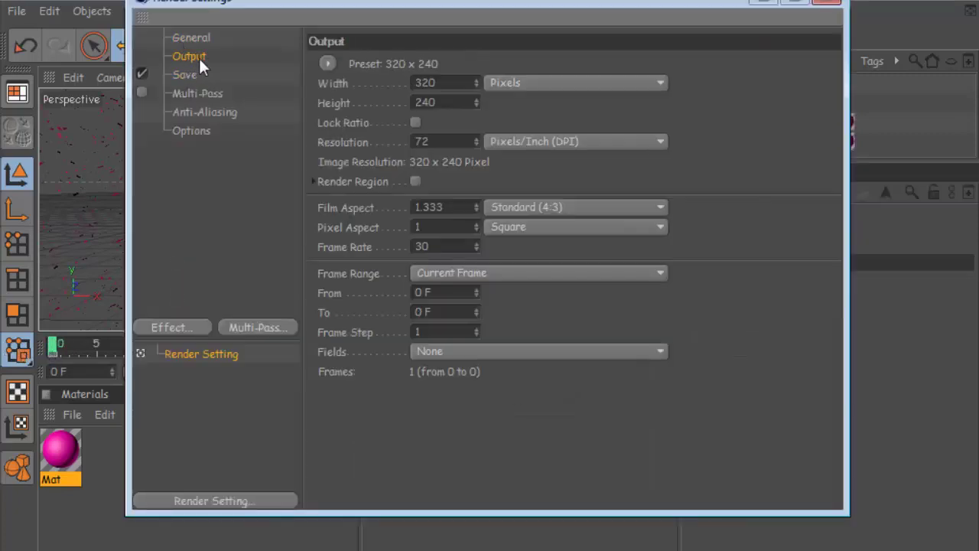
left_click(326, 62)
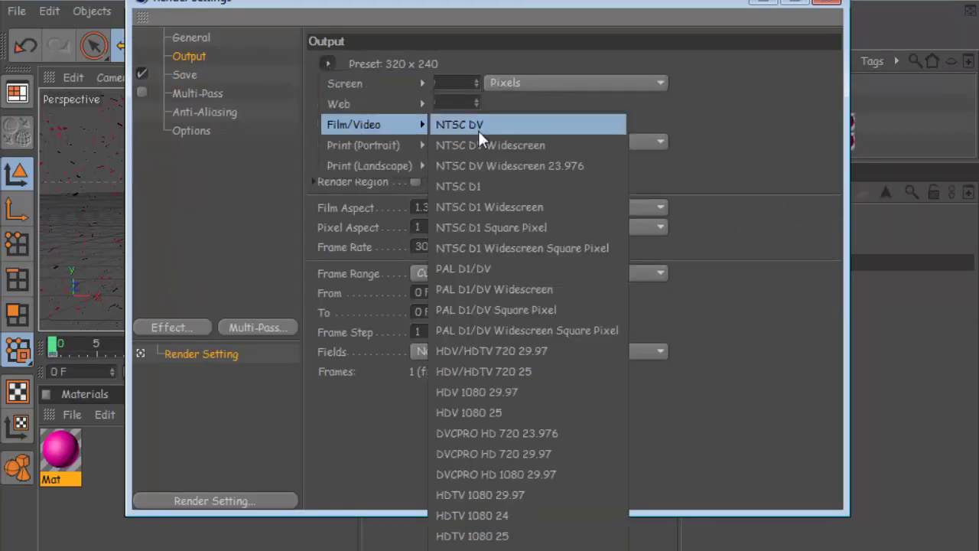
left_click(542, 372)
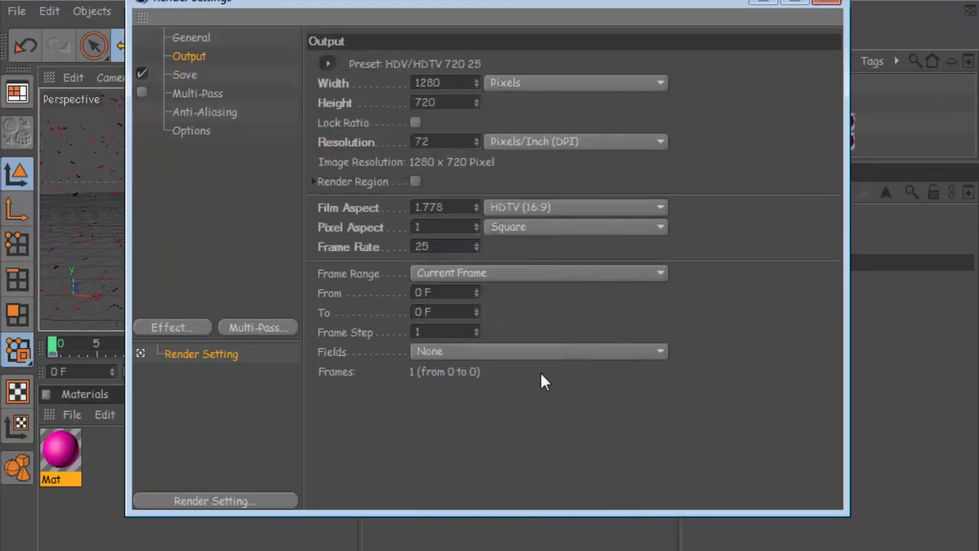
- Save rendered frames as PNG with an alpha channel
left_click(184, 76)
left_click(523, 124)
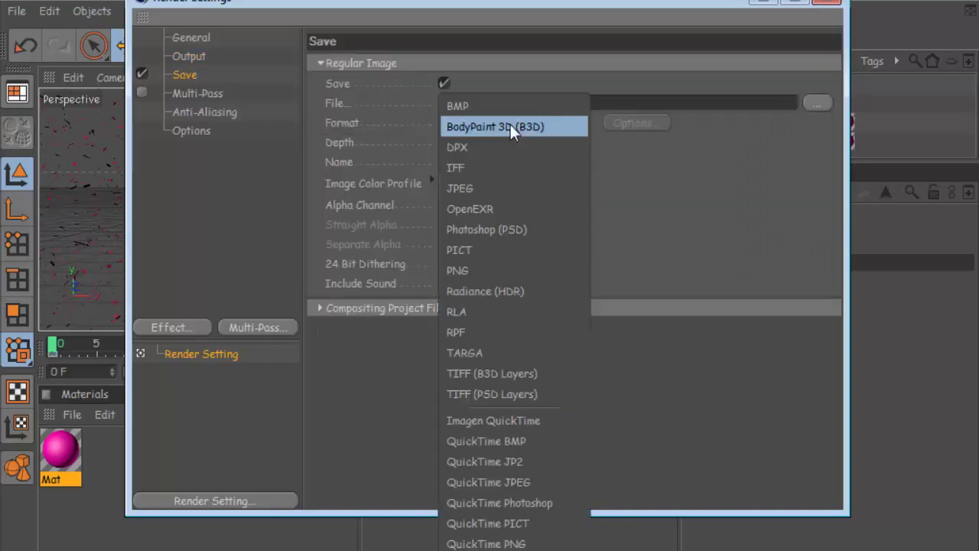
left_click(469, 269)
left_click(444, 206)
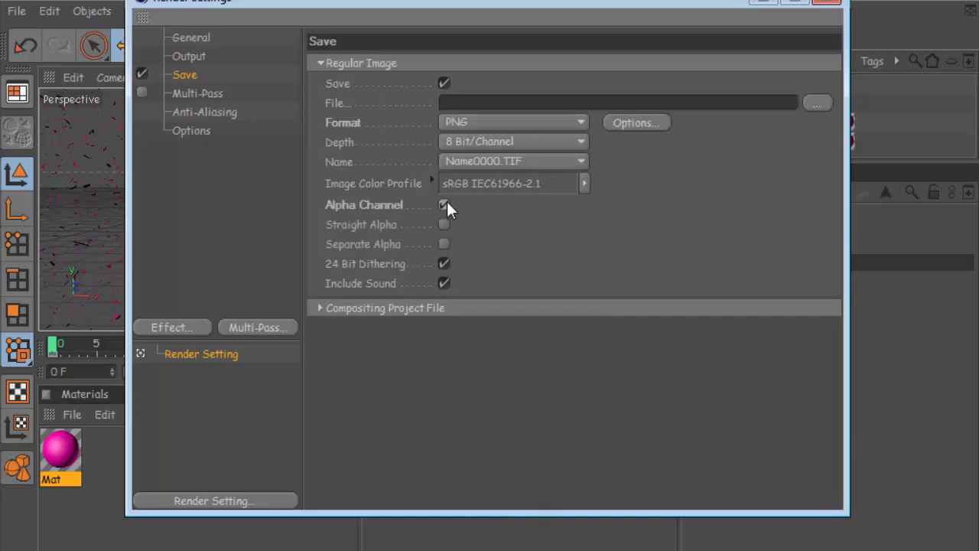
left_click(189, 56)
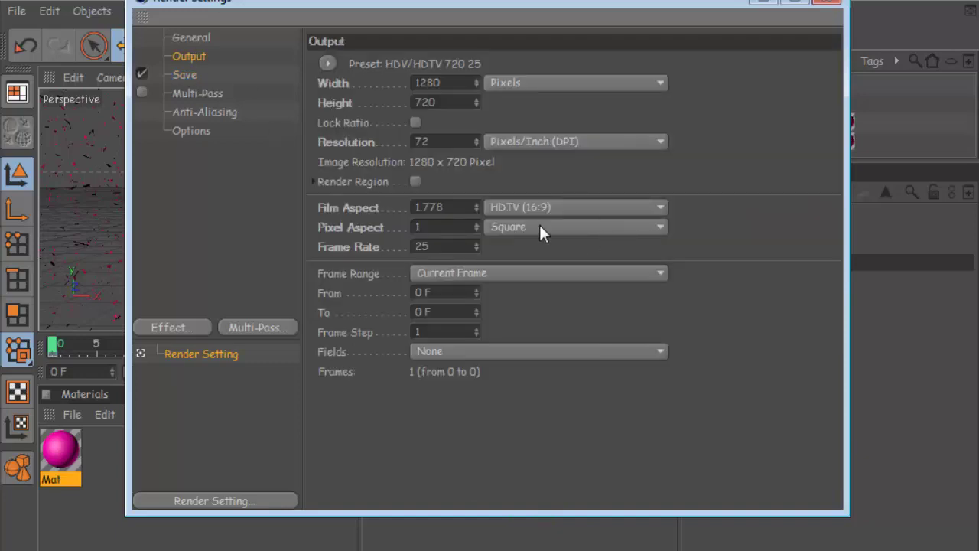
- Set the render Frame Range to All Frames, keeping field rendering off
left_click(473, 274)
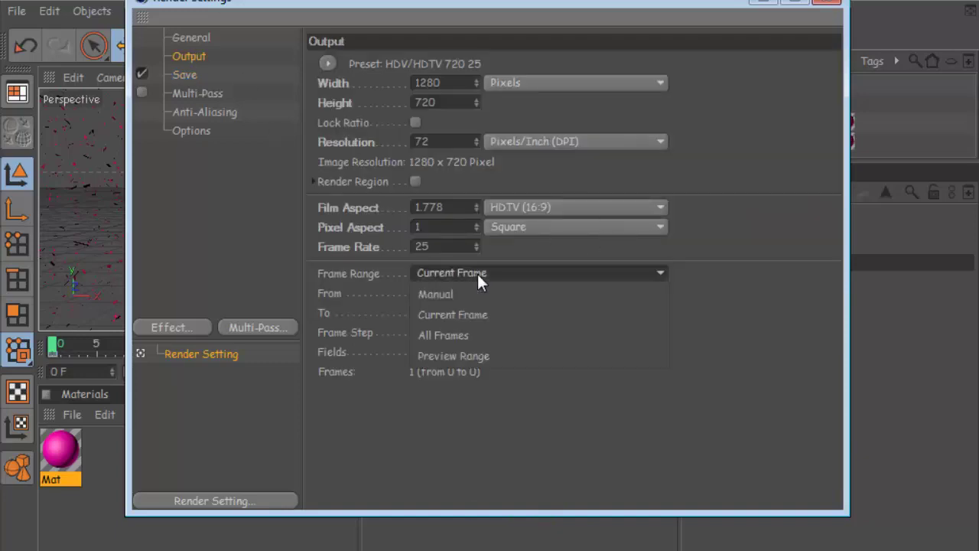
left_click(466, 337)
left_click(469, 353)
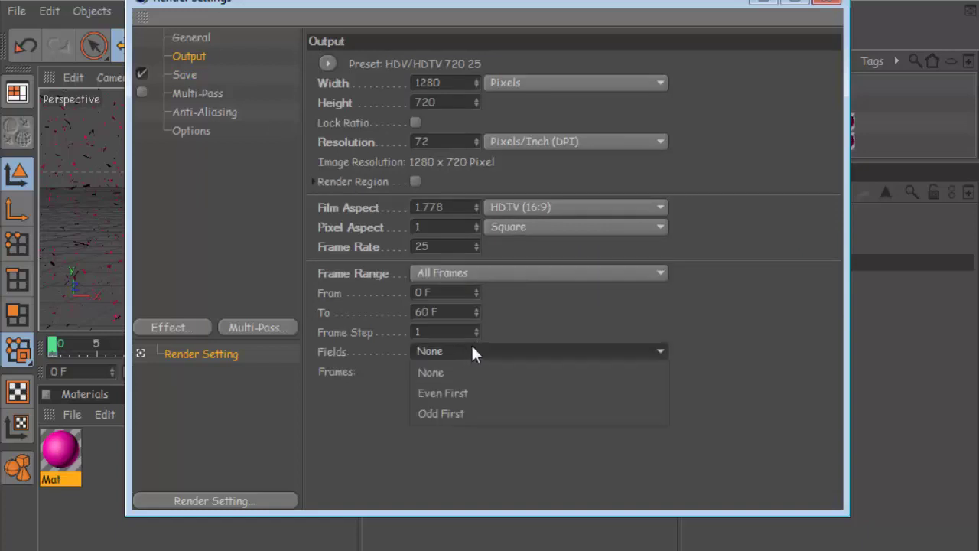
left_click(525, 315)
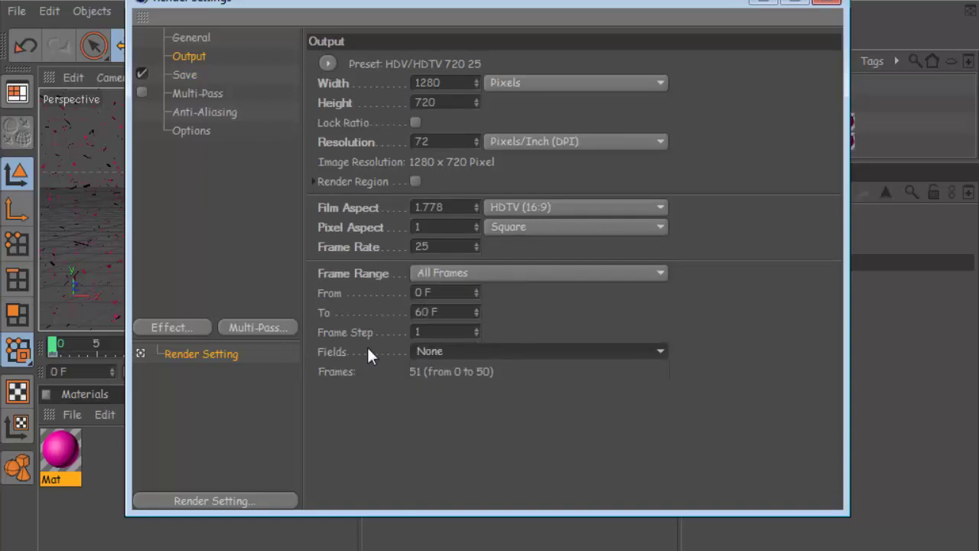
- Enable the Compositing Project File with Save and Relative, targeting After Effects
left_click(200, 36)
left_click(193, 56)
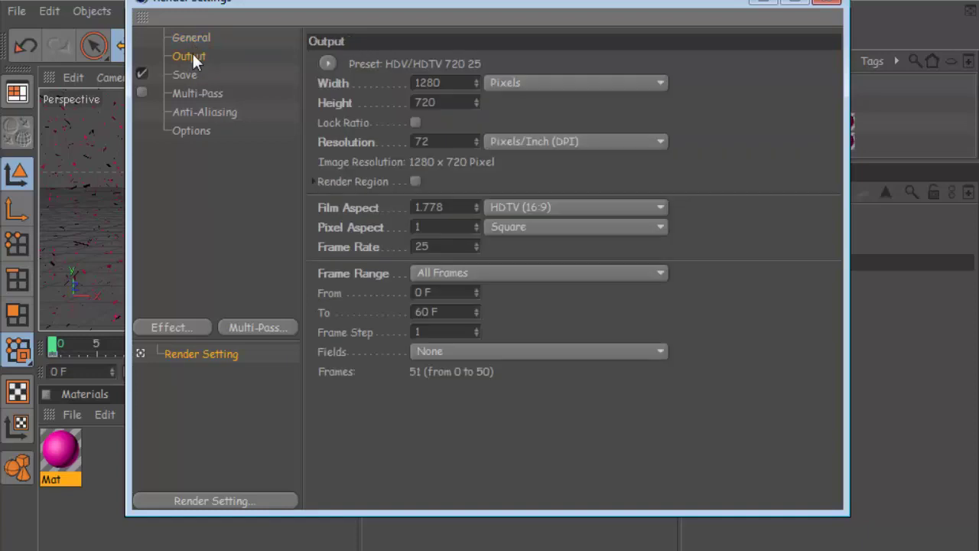
left_click(194, 76)
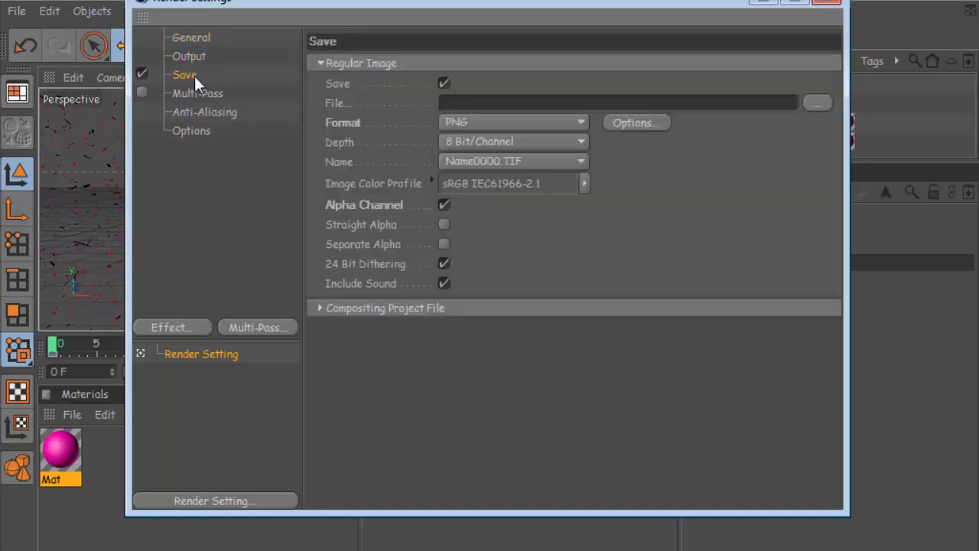
left_click(357, 309)
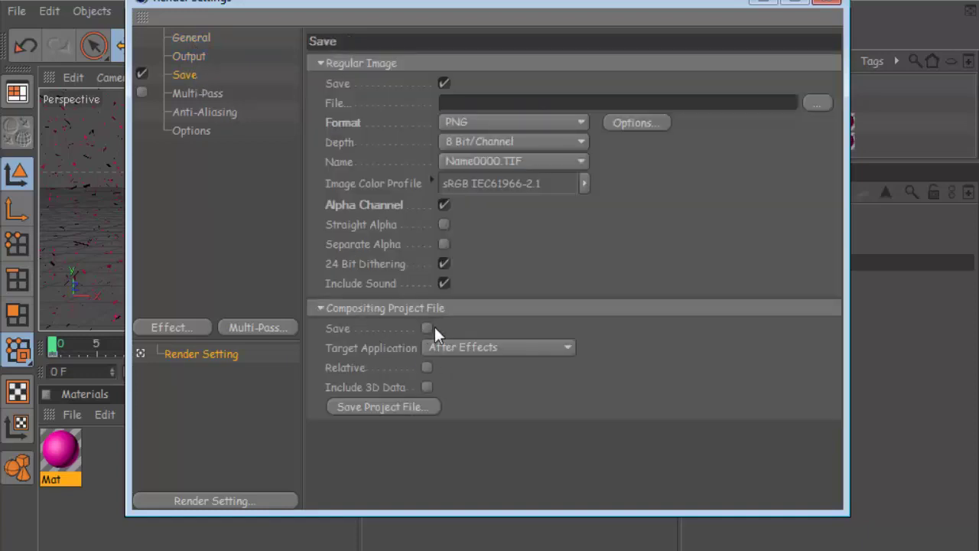
left_click(426, 329)
left_click(427, 367)
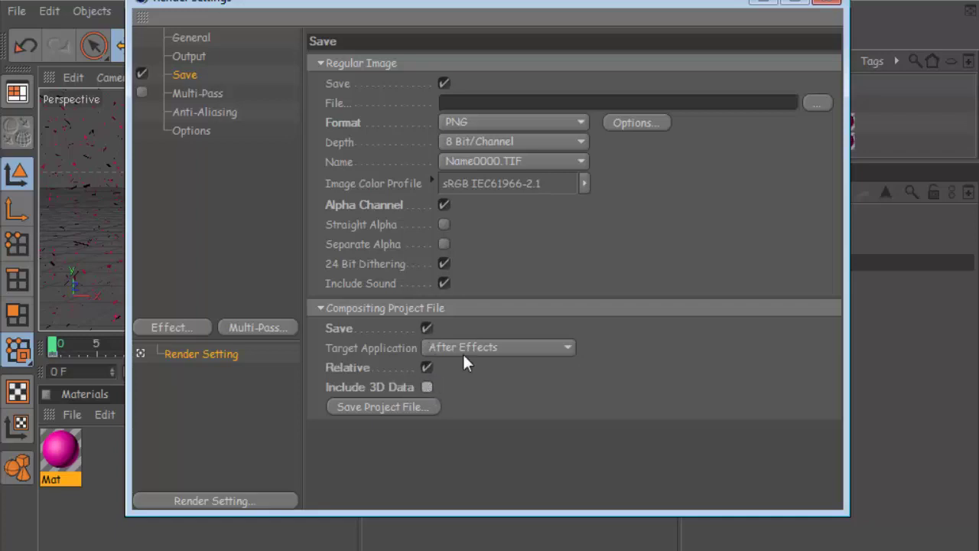
left_click(465, 351)
left_click(477, 356)
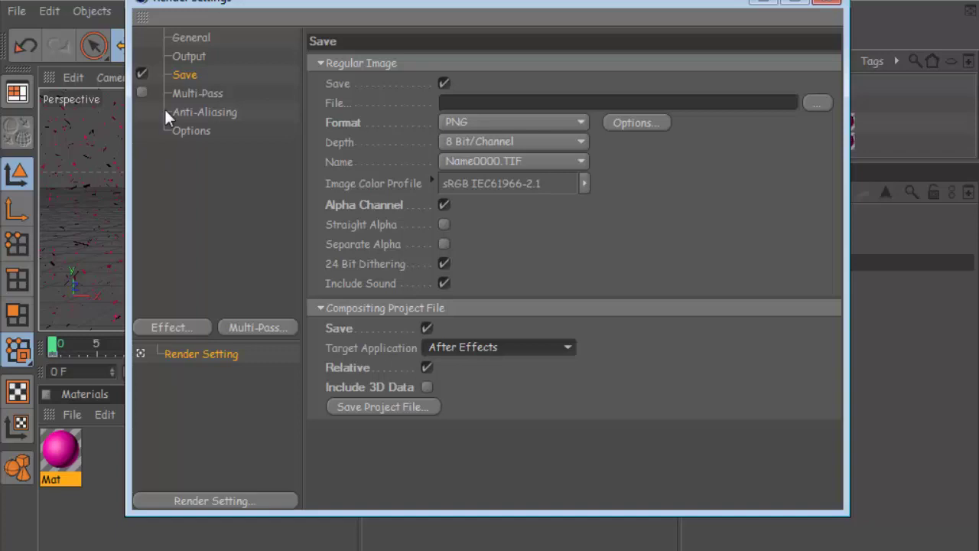
- Set the image save path to a 3d folder on the Desktop and close Render Settings
left_click(191, 52)
left_click(191, 38)
left_click(193, 52)
left_click(186, 40)
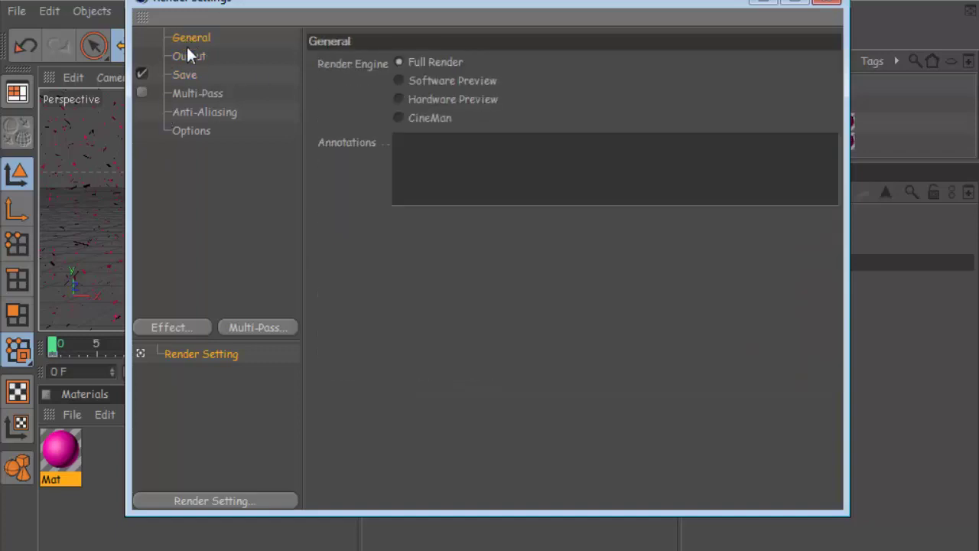
left_click(191, 75)
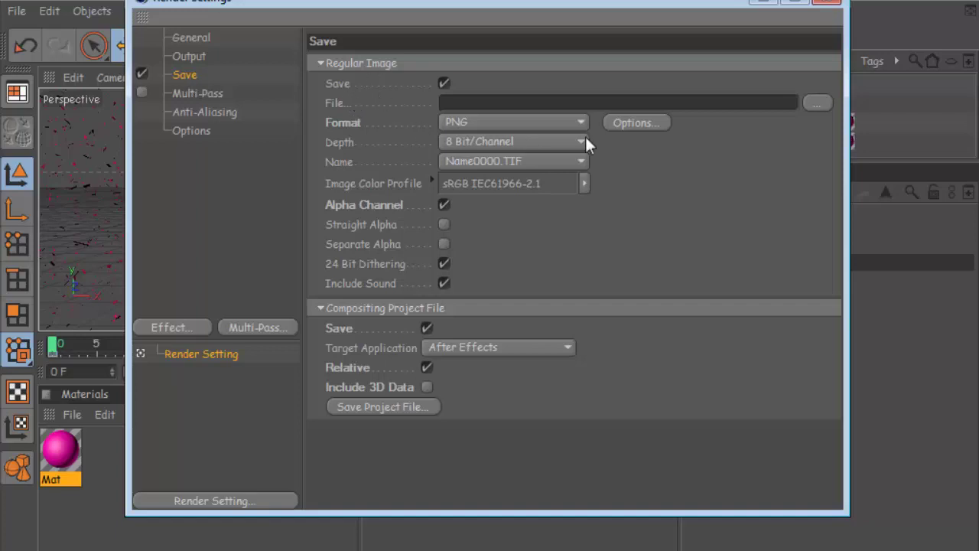
left_click(331, 103)
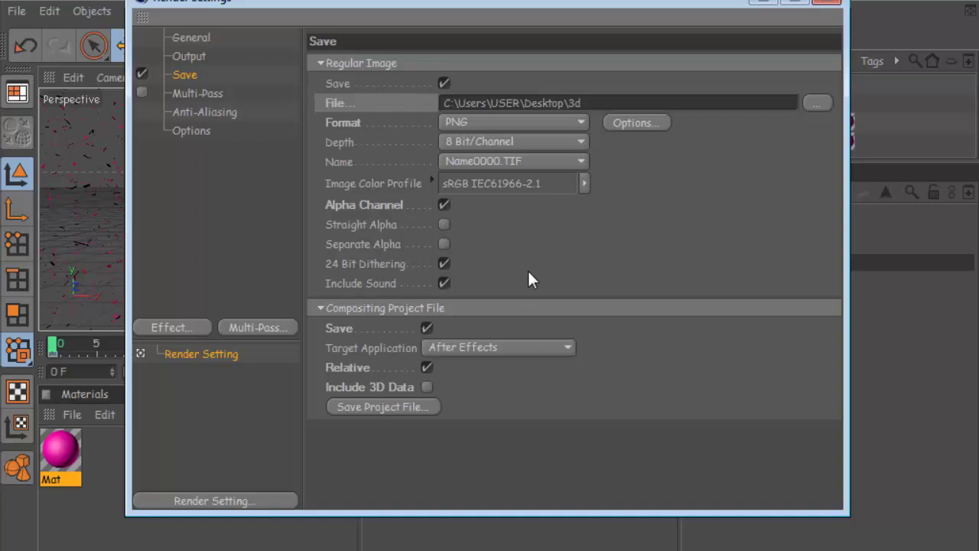
left_click(826, 2)
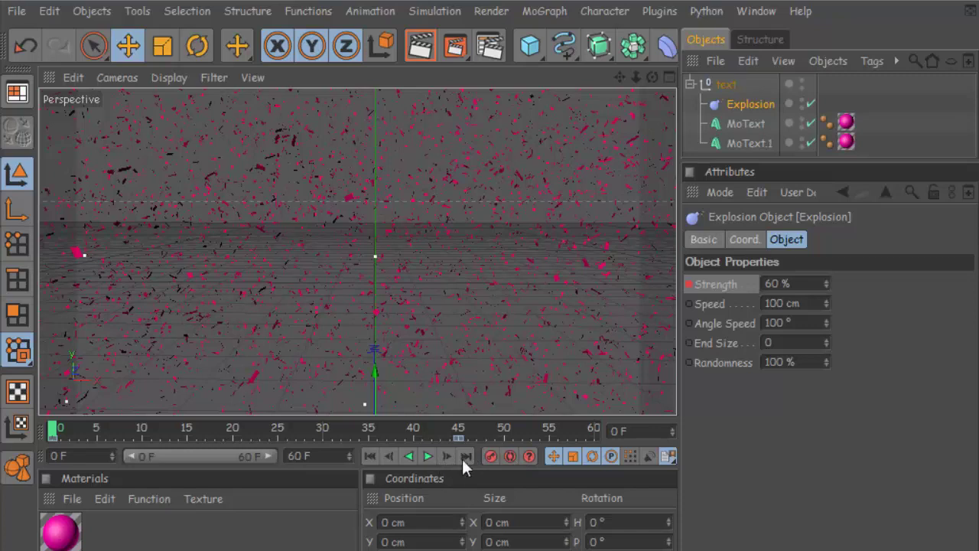
- Scrub to frame 60, zoom out to frame the full Love Motion text, then scrub back to the start
left_click_drag(88, 434, 673, 434)
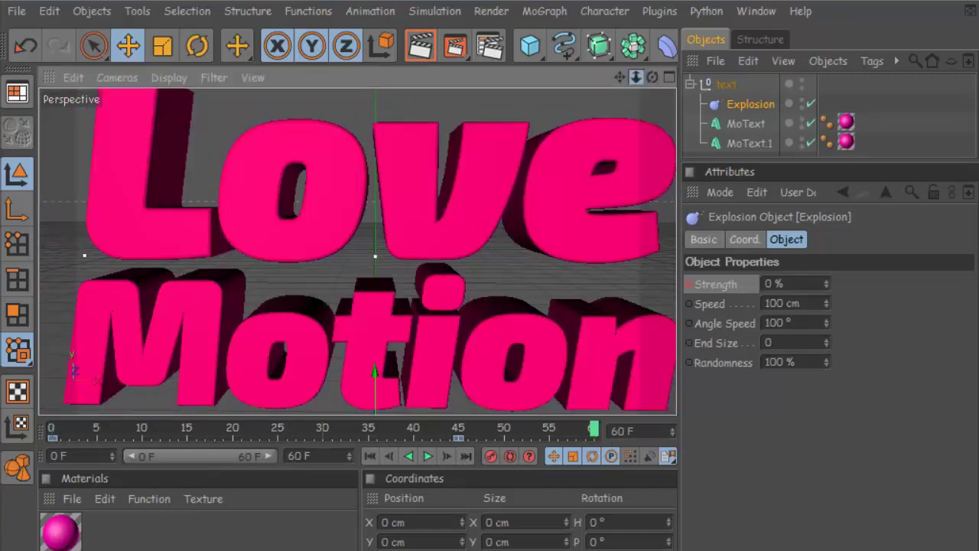
scroll(358, 253, "down", 2)
scroll(358, 252, "down", 2)
scroll(358, 253, "down", 2)
mouse_move(636, 78)
left_mouse_down()
mouse_move(646, 81)
mouse_move(629, 85)
mouse_move(639, 76)
mouse_move(658, 84)
mouse_move(621, 80)
mouse_move(655, 239)
left_mouse_up()
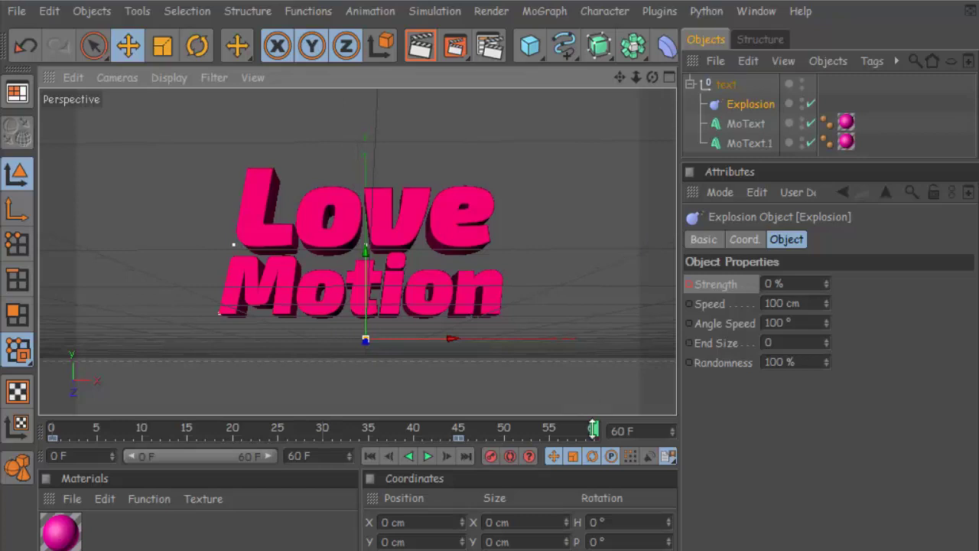
mouse_move(306, 429)
left_mouse_down()
mouse_move(142, 432)
mouse_move(114, 449)
mouse_move(36, 428)
left_mouse_up()
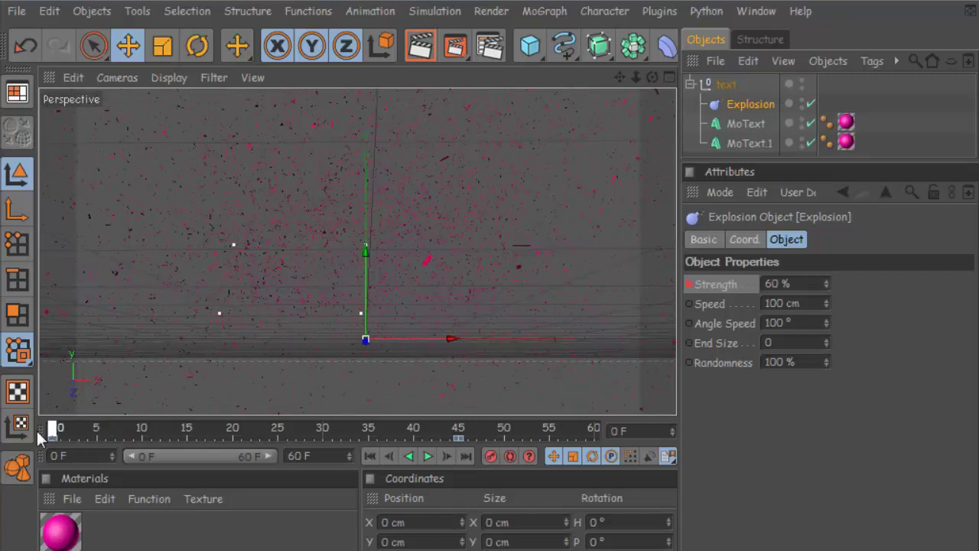
- Render the 1280x720 animation sequence to the Picture Viewer
left_click(457, 53)
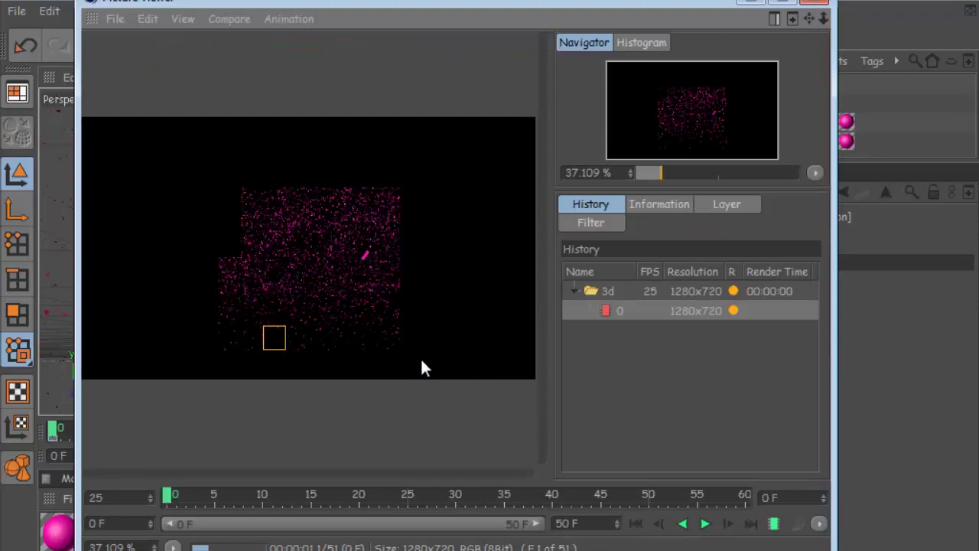